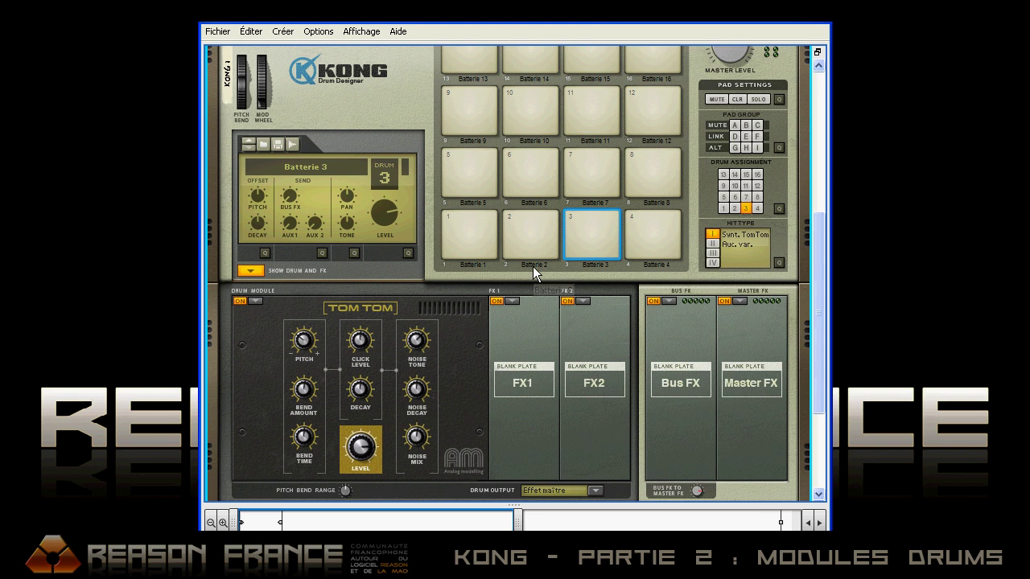
# Select and audition the bass drum on pad 1, and adjust its Pitch.
pyautogui.click(474, 267)
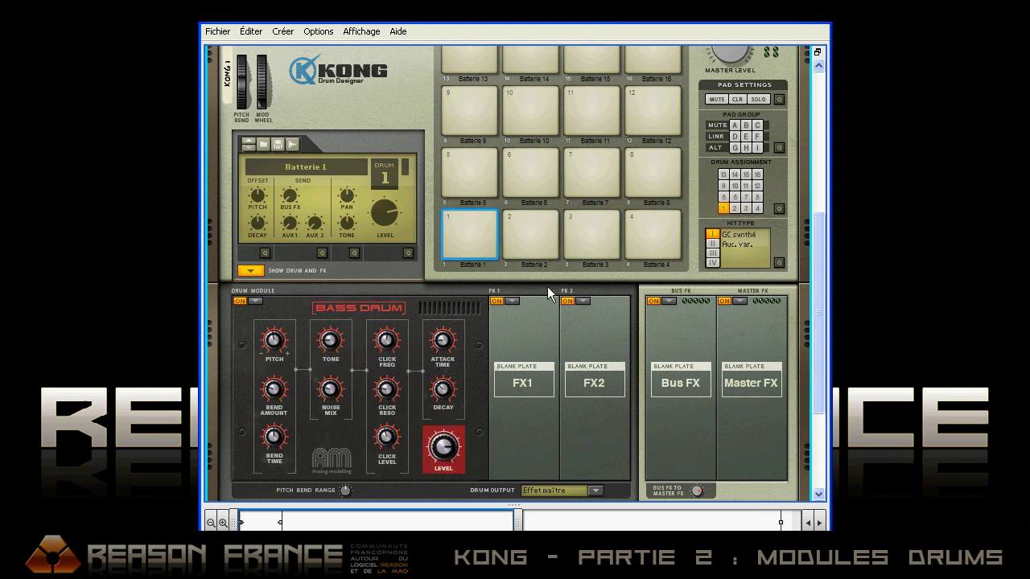
pyautogui.click(486, 256)
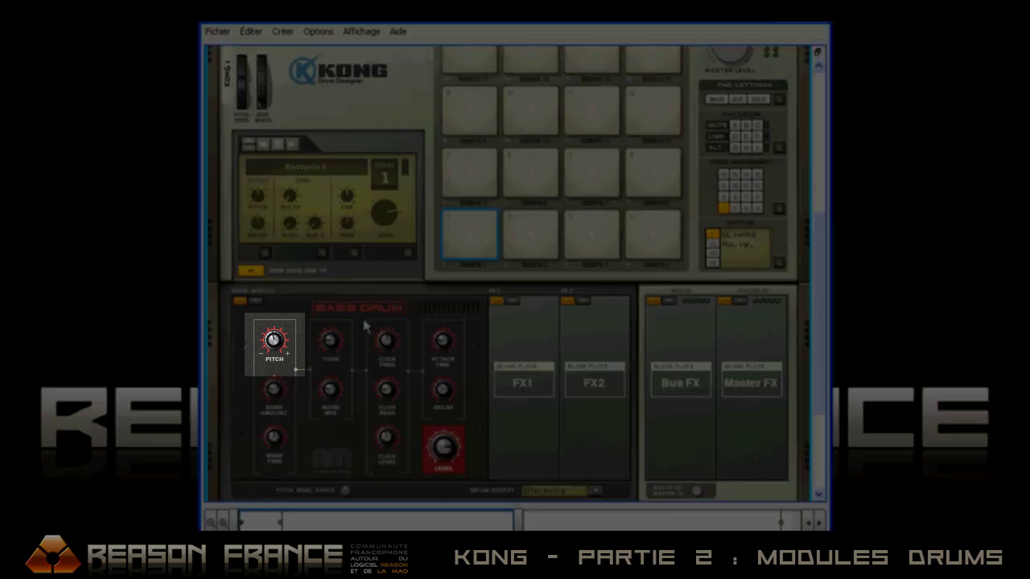
pyautogui.moveTo(276, 345)
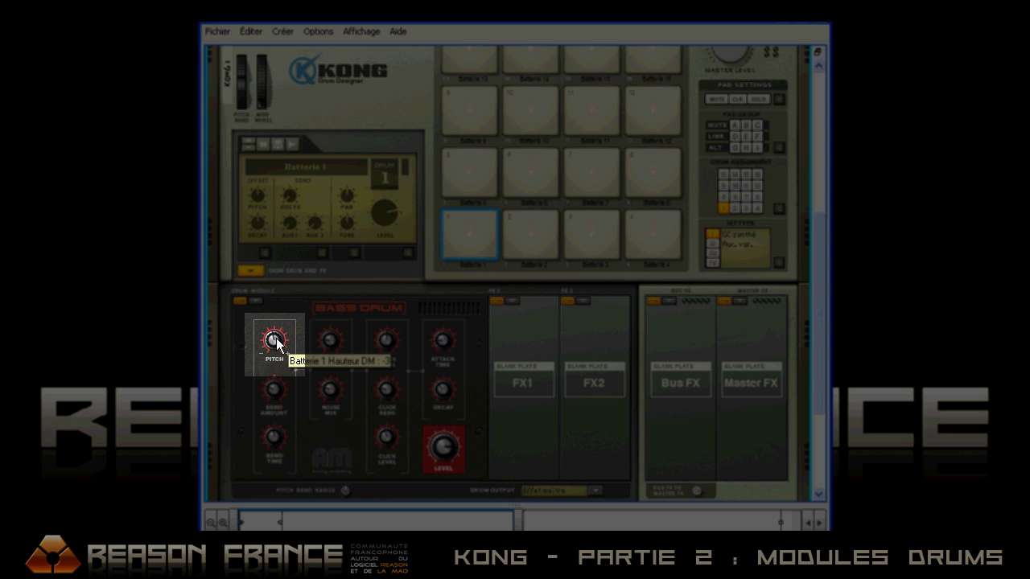
pyautogui.moveTo(276, 344); pyautogui.dragTo(301, 342)
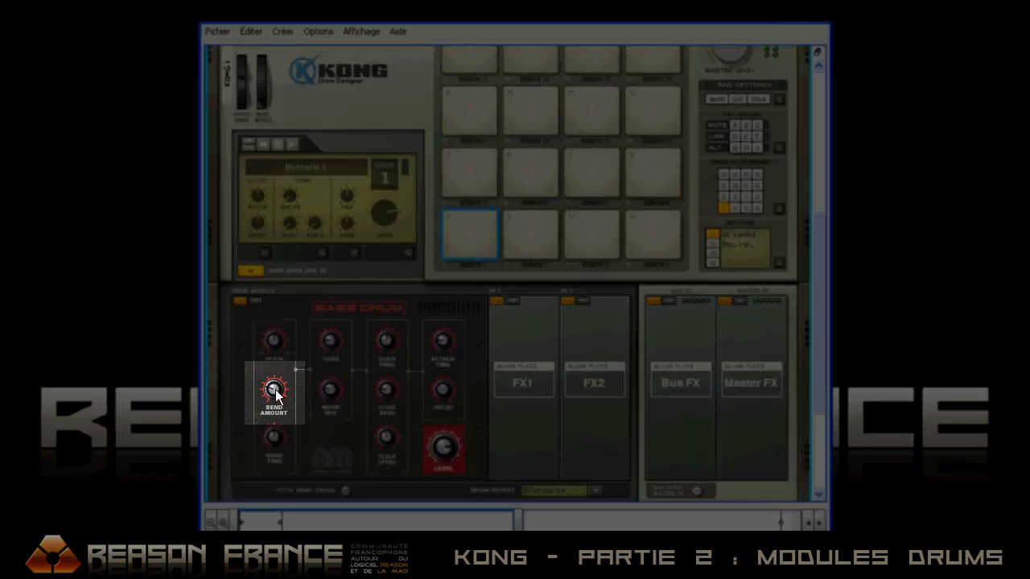
# Raise the bass drum's Bend Amount and adjust its Bend Time.
pyautogui.moveTo(278, 394)
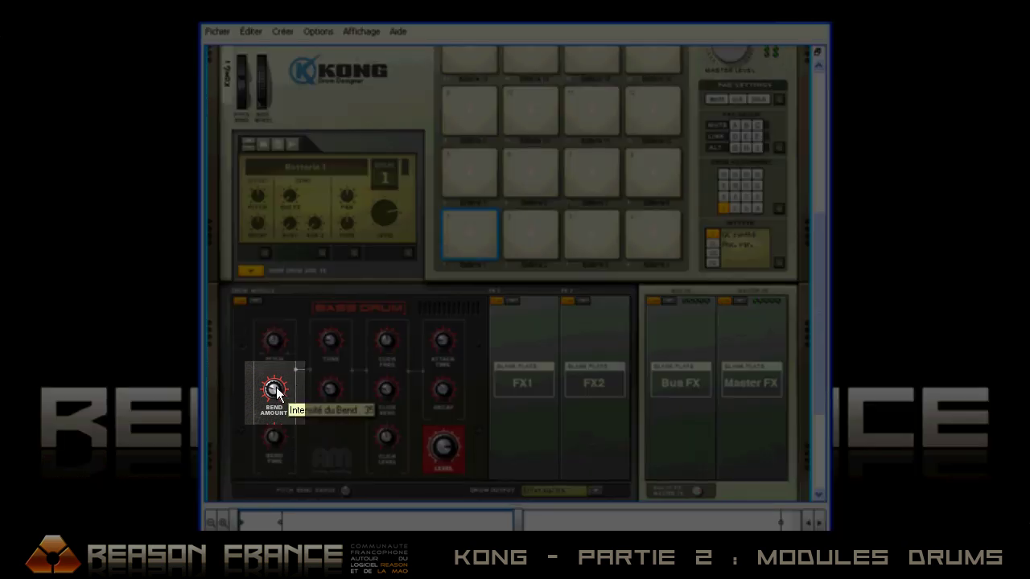
pyautogui.moveTo(277, 392); pyautogui.dragTo(285, 350)
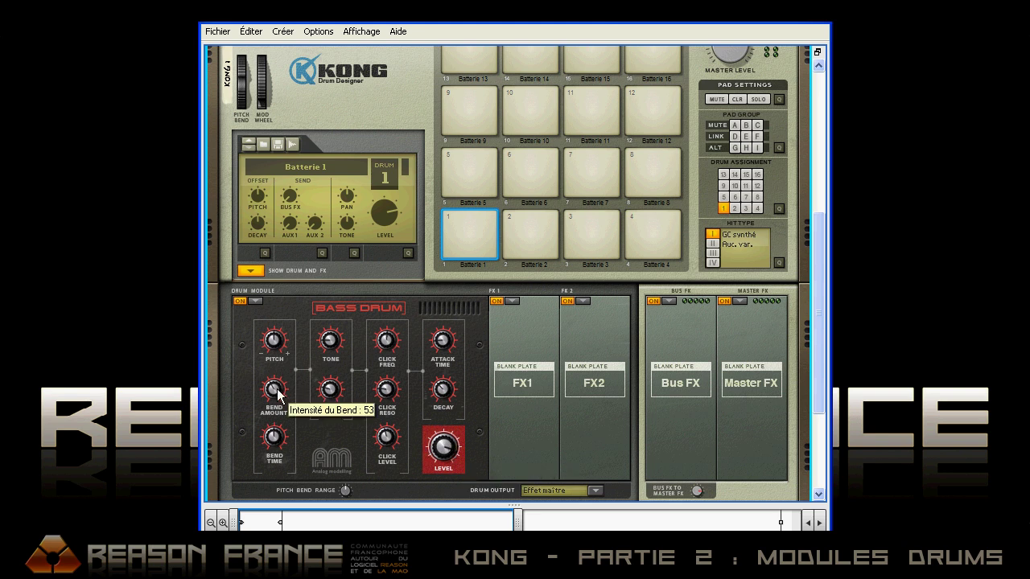
pyautogui.moveTo(277, 389); pyautogui.dragTo(281, 372)
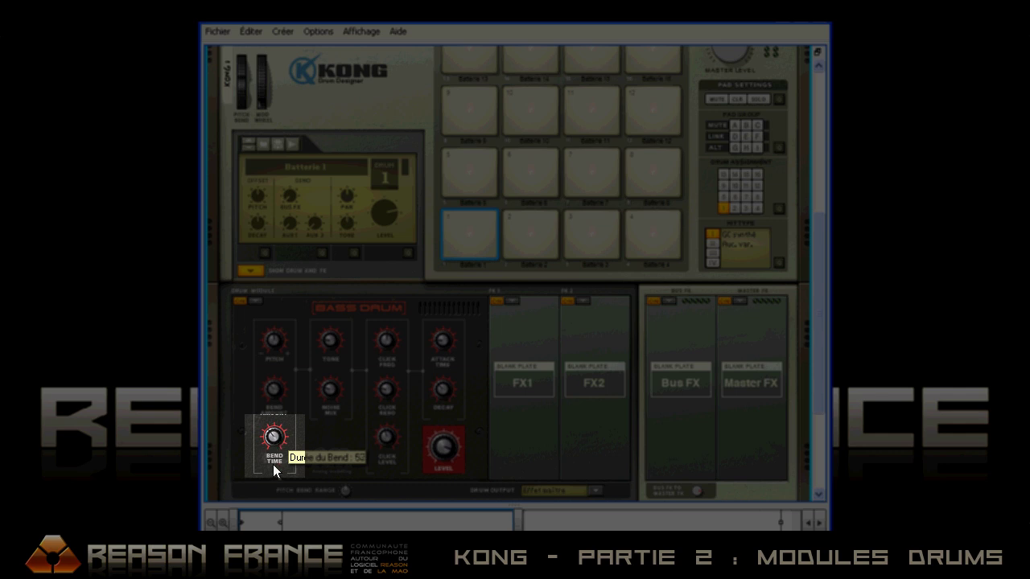
pyautogui.moveTo(270, 448); pyautogui.dragTo(307, 447)
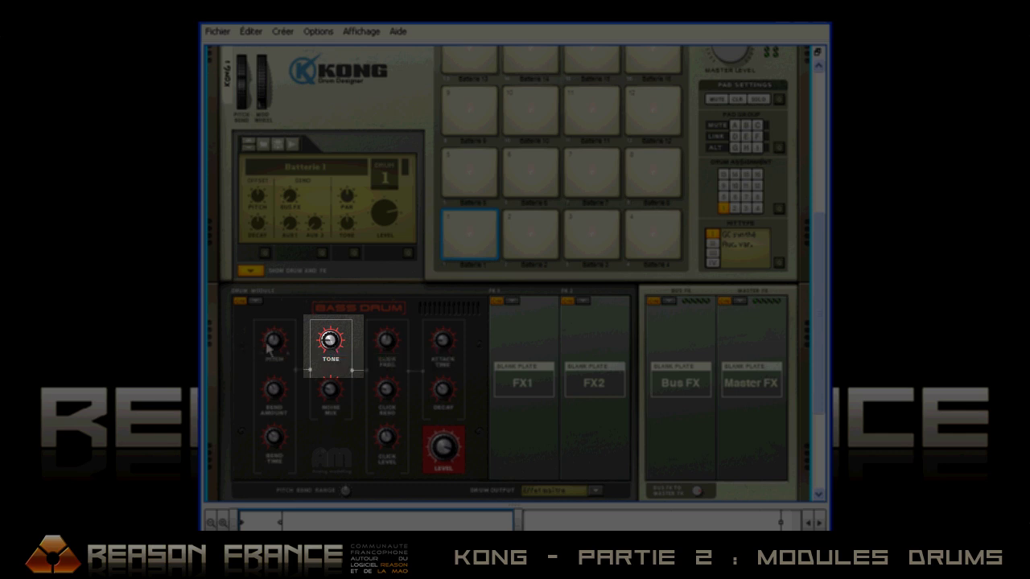
# Adjust the bass drum's Tone and set its Noise Mix to about 44.
pyautogui.moveTo(330, 340); pyautogui.dragTo(354, 316)
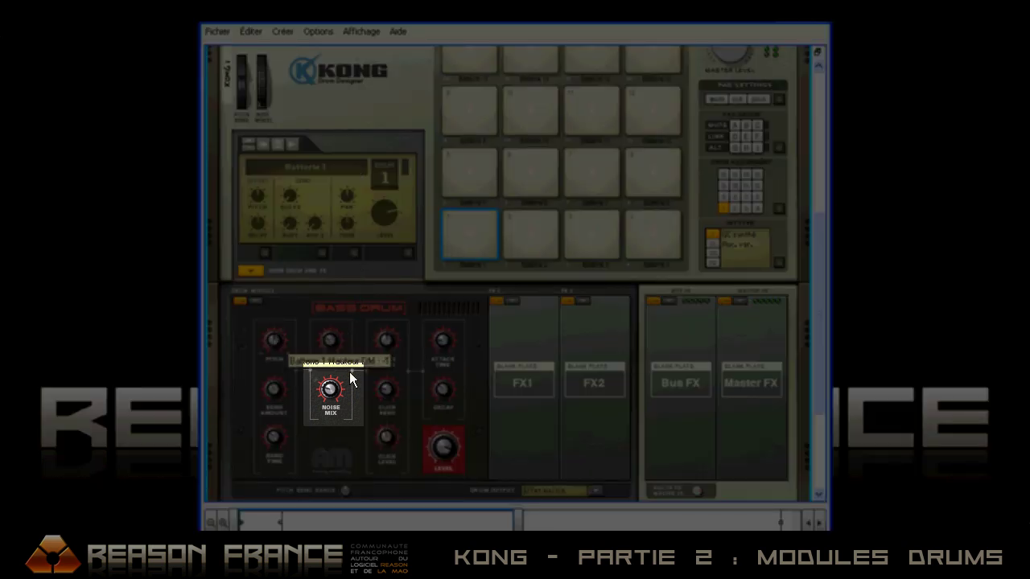
pyautogui.moveTo(335, 388); pyautogui.dragTo(355, 364)
pyautogui.moveTo(388, 445); pyautogui.dragTo(392, 431)
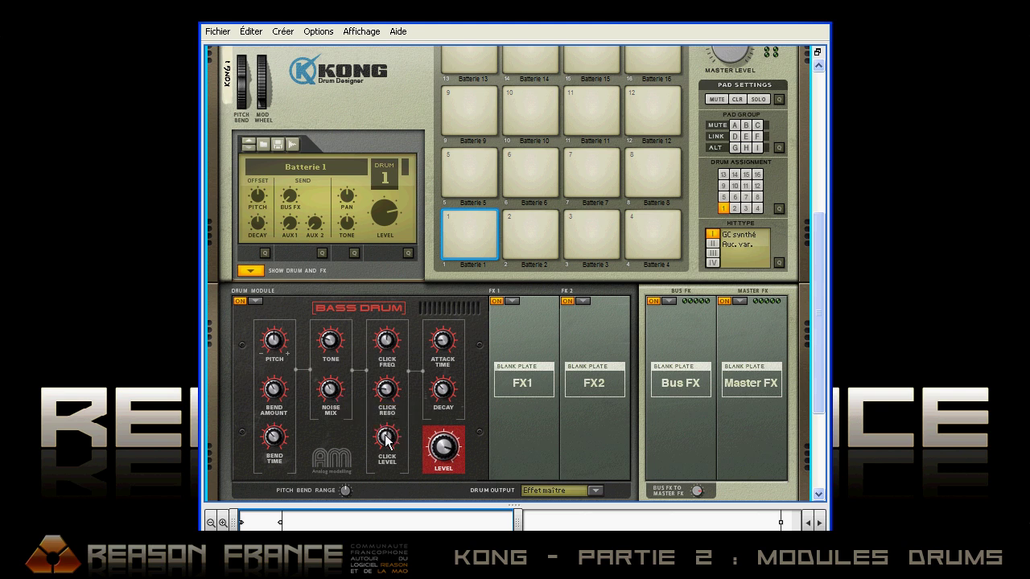
pyautogui.moveTo(329, 388); pyautogui.dragTo(330, 396)
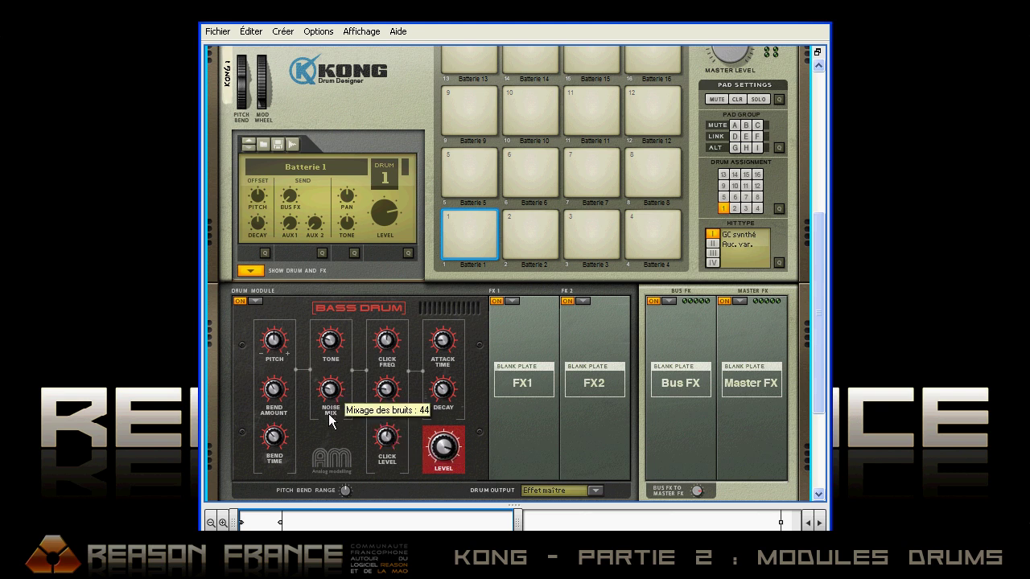
# Raise the bass drum's Click Level to about 84 and sweep its Click Freq from 0 upwards and back down.
pyautogui.moveTo(388, 443)
pyautogui.moveTo(389, 443); pyautogui.dragTo(399, 419)
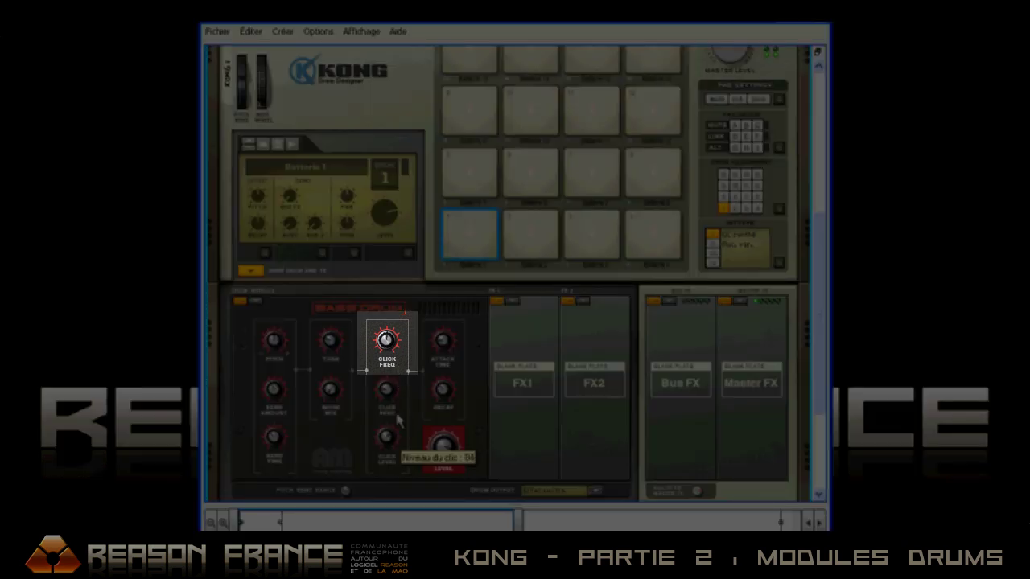
pyautogui.moveTo(390, 335); pyautogui.dragTo(390, 328)
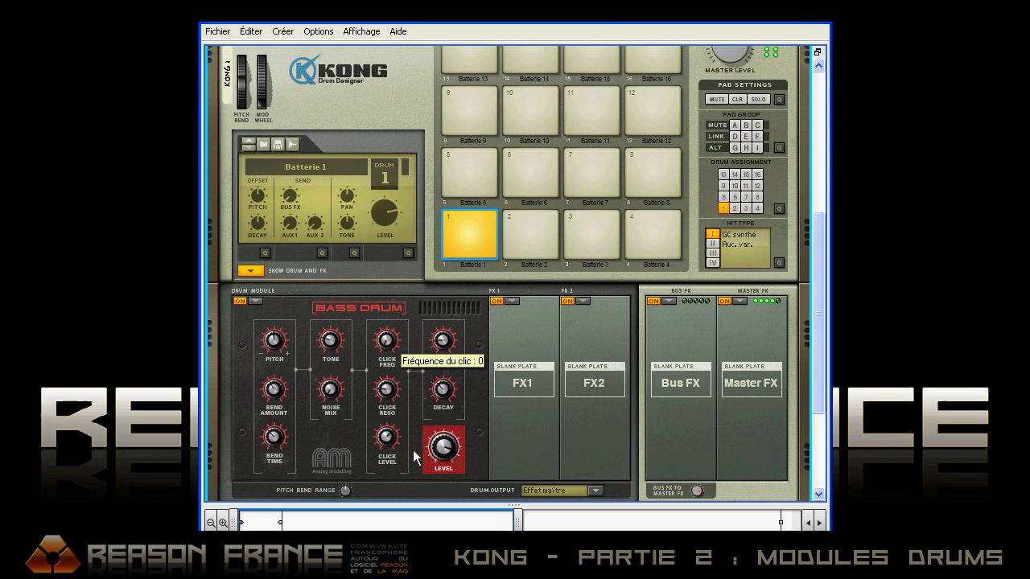
pyautogui.moveTo(388, 437)
pyautogui.mouseDown()
pyautogui.moveTo(392, 408)
pyautogui.moveTo(385, 431)
pyautogui.mouseUp()
pyautogui.moveTo(388, 339); pyautogui.dragTo(386, 259)
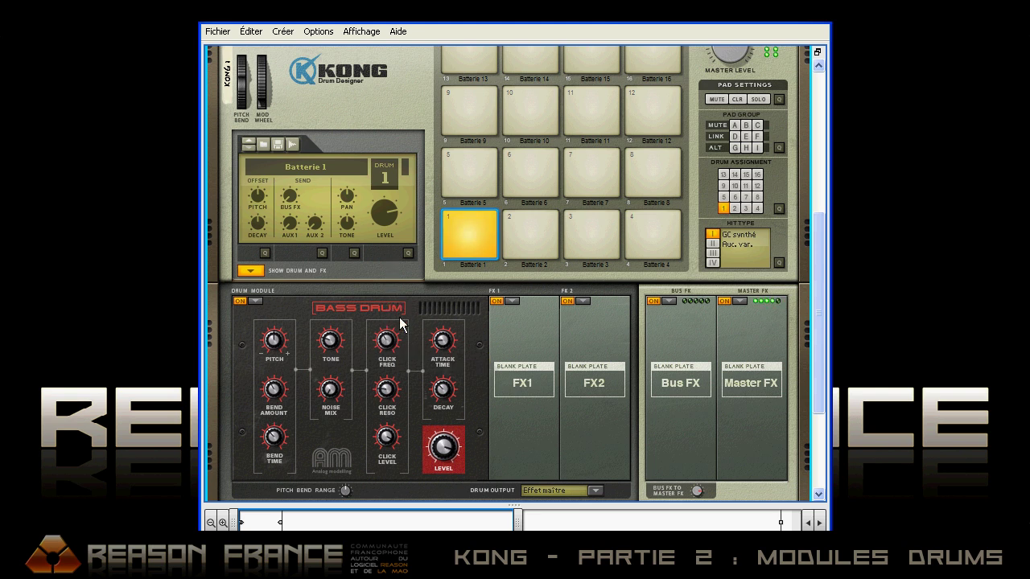
pyautogui.moveTo(386, 339); pyautogui.dragTo(388, 275)
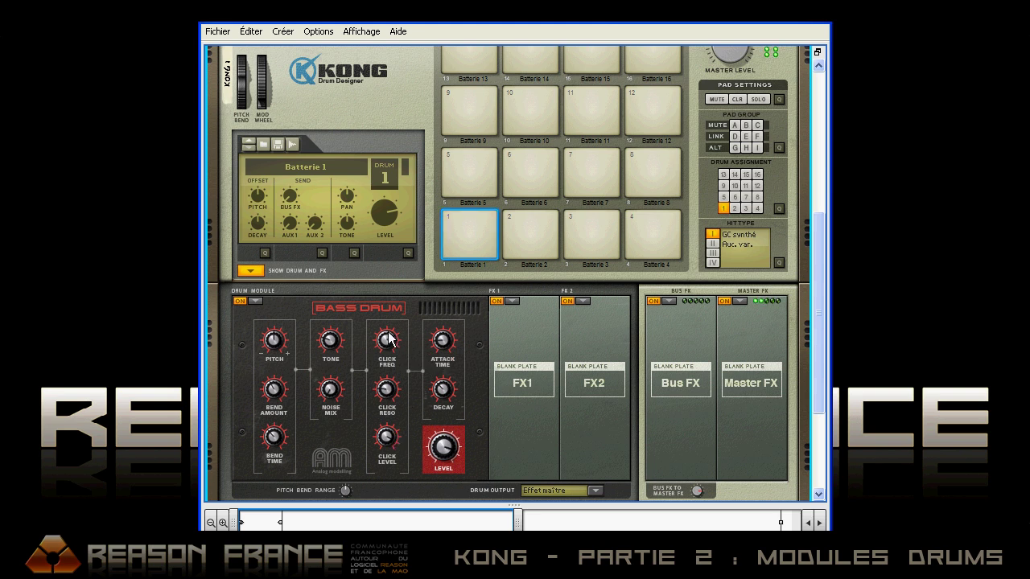
pyautogui.moveTo(388, 342); pyautogui.dragTo(407, 378)
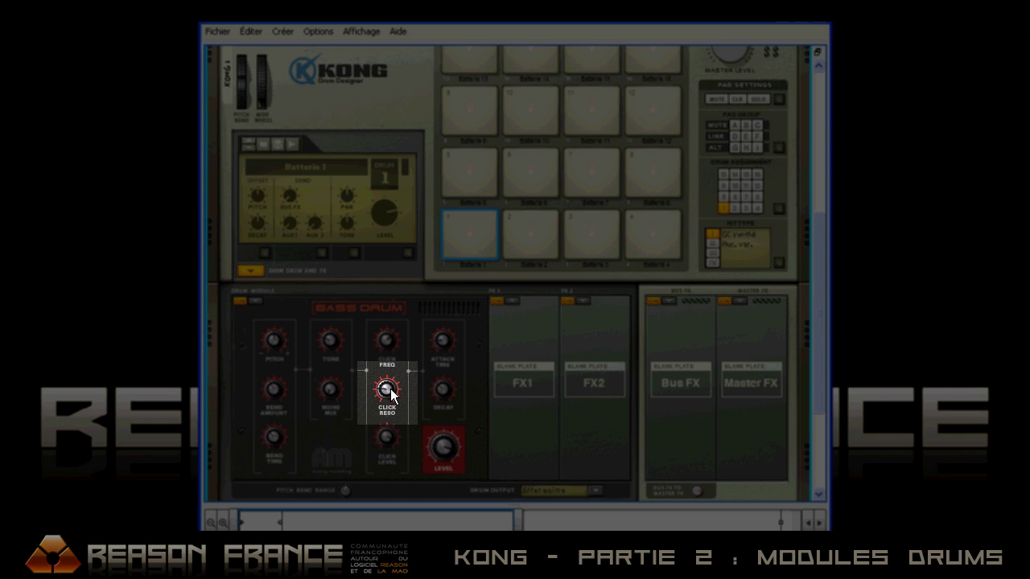
# Raise the bass drum's Click Reso and sweep Click Freq around 96 to test the resonant click.
pyautogui.moveTo(390, 389)
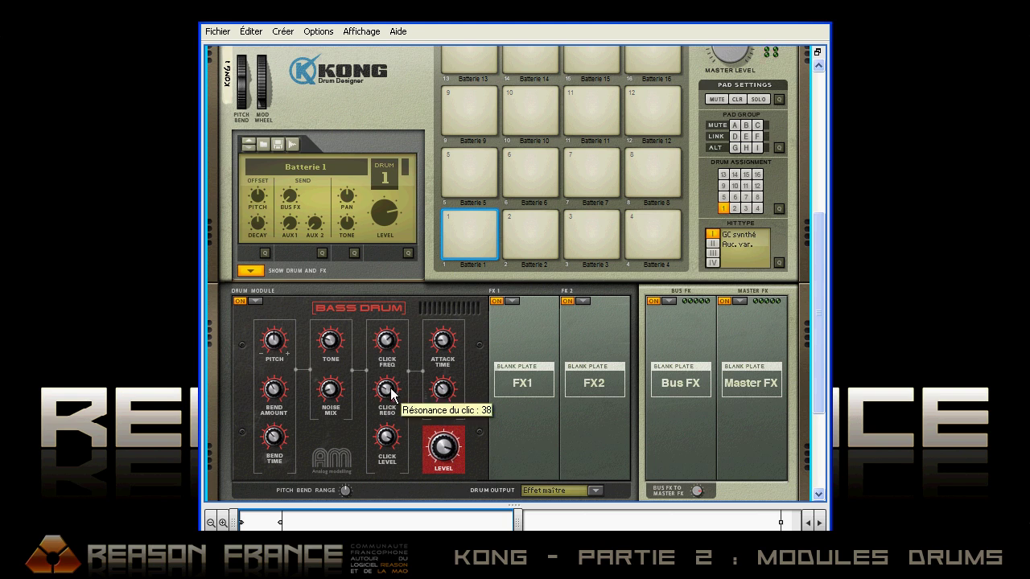
pyautogui.moveTo(391, 393); pyautogui.dragTo(394, 266)
pyautogui.moveTo(388, 343)
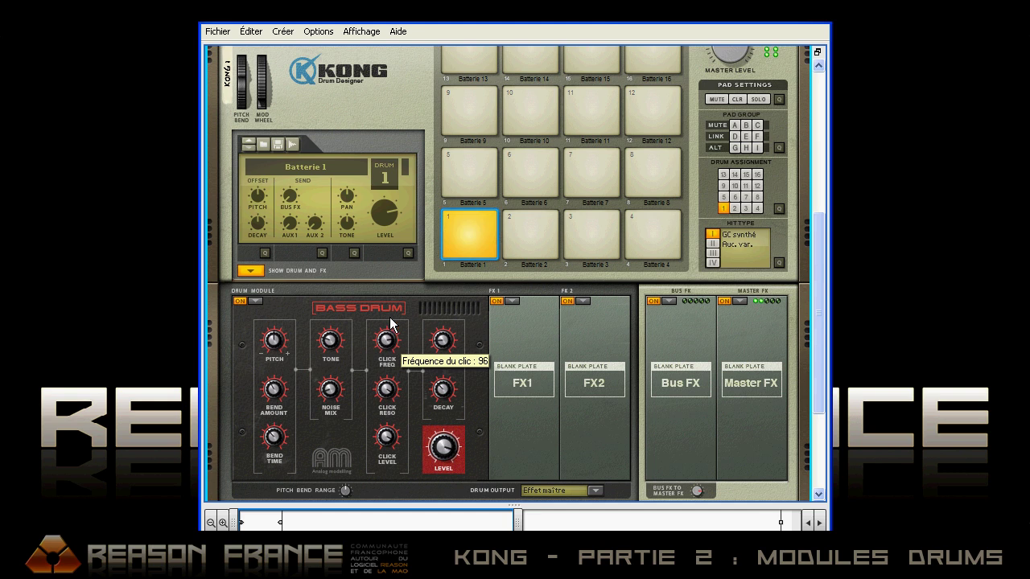
pyautogui.moveTo(391, 322); pyautogui.dragTo(391, 314)
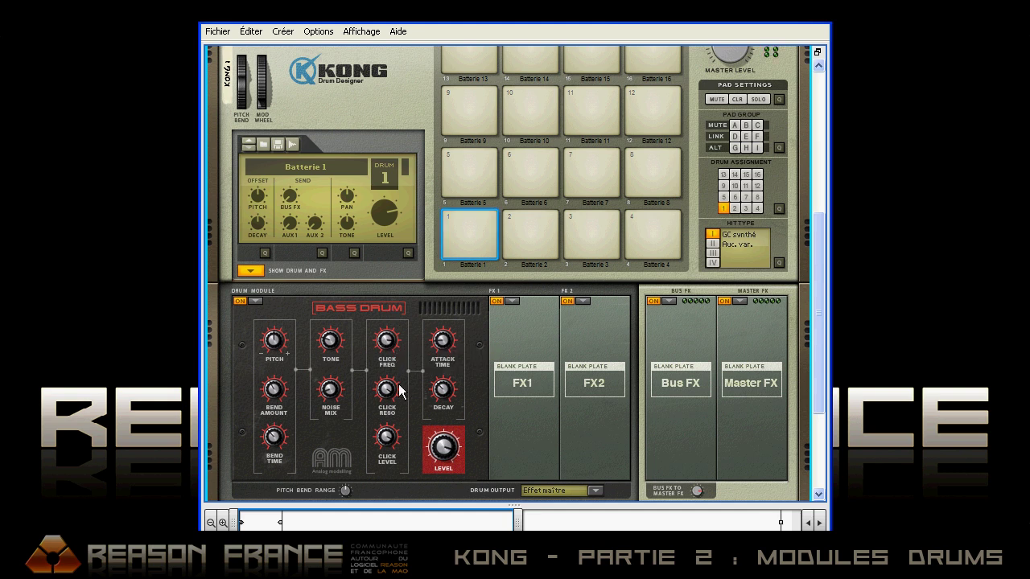
pyautogui.moveTo(387, 386)
pyautogui.moveTo(392, 342)
pyautogui.moveTo(392, 342); pyautogui.dragTo(412, 400)
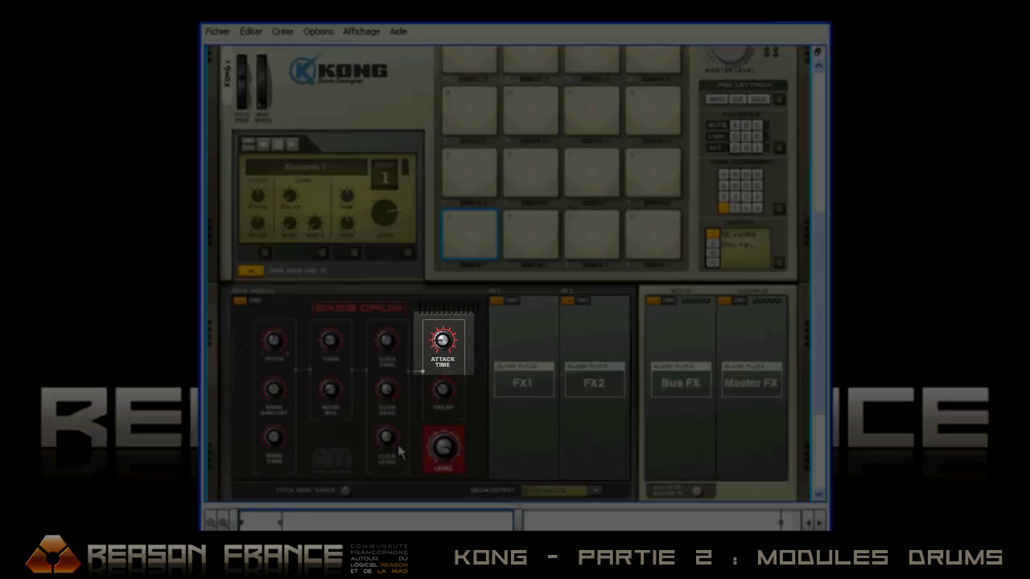
# Vary the bass drum's Attack Time between about 65 and 25 while auditioning pad 1.
pyautogui.moveTo(444, 342)
pyautogui.moveTo(443, 342); pyautogui.dragTo(445, 262)
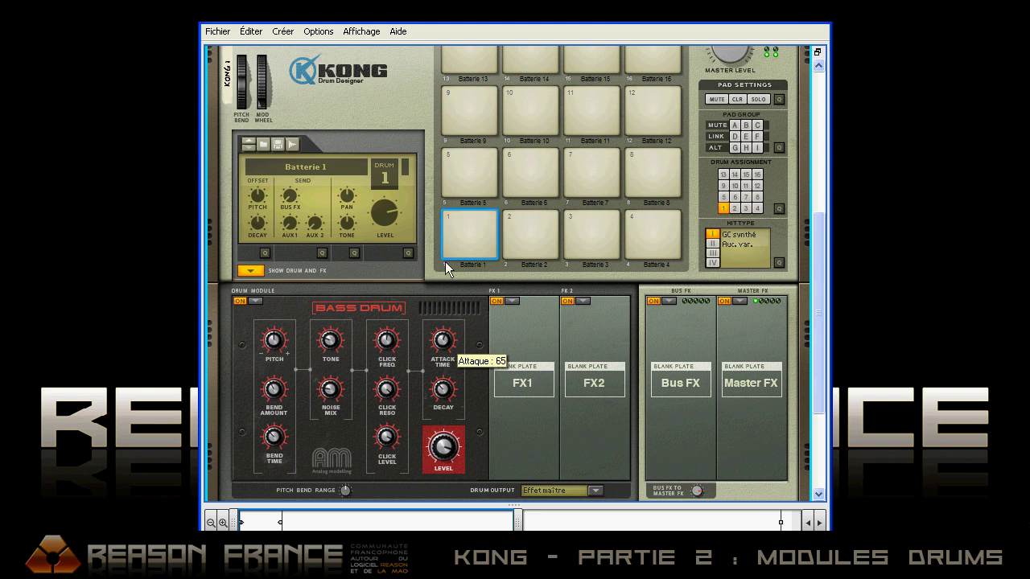
pyautogui.click(460, 219)
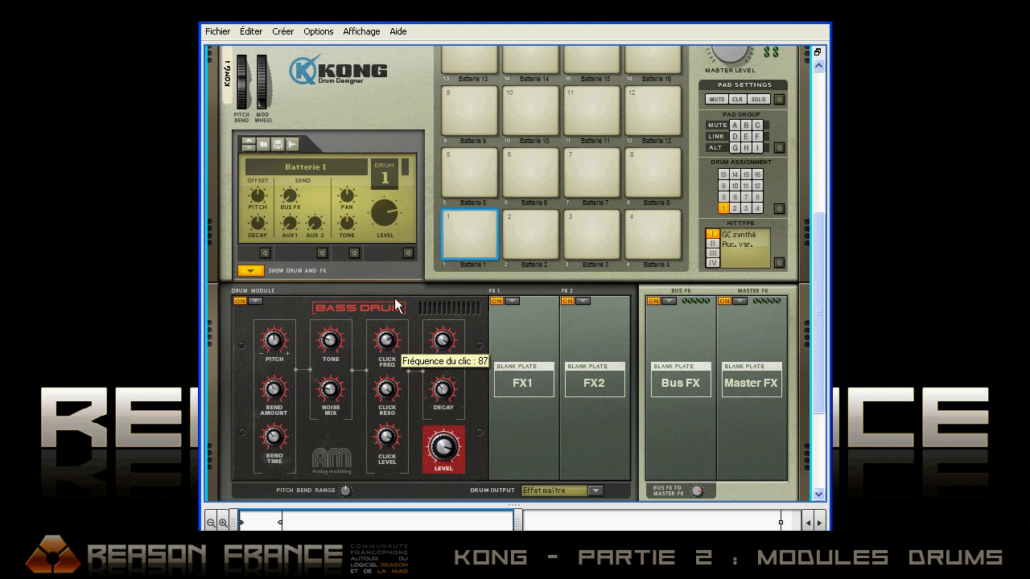
pyautogui.moveTo(445, 342); pyautogui.dragTo(446, 387)
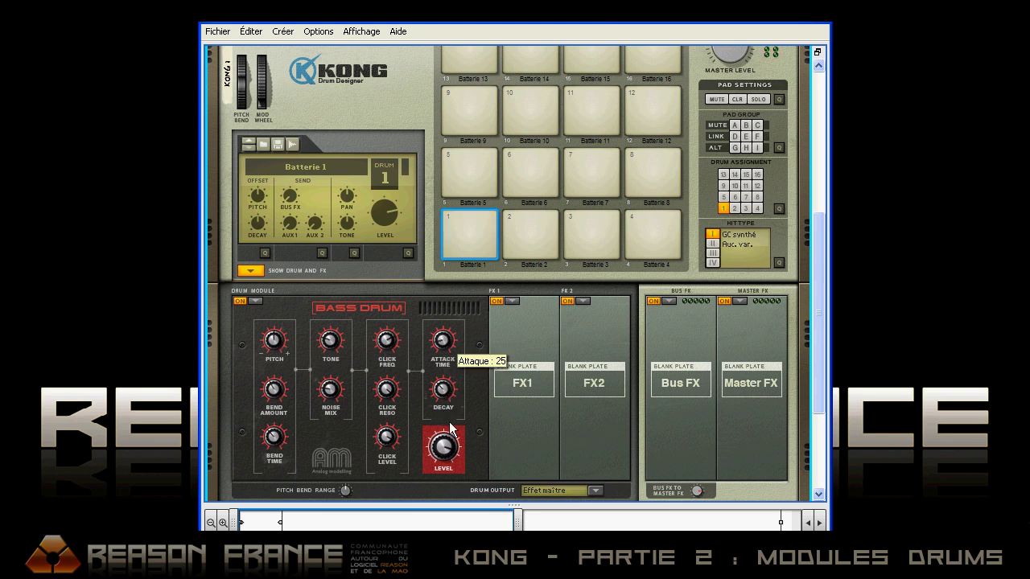
pyautogui.moveTo(455, 350)
pyautogui.mouseDown()
pyautogui.moveTo(458, 241)
pyautogui.moveTo(449, 360)
pyautogui.mouseUp()
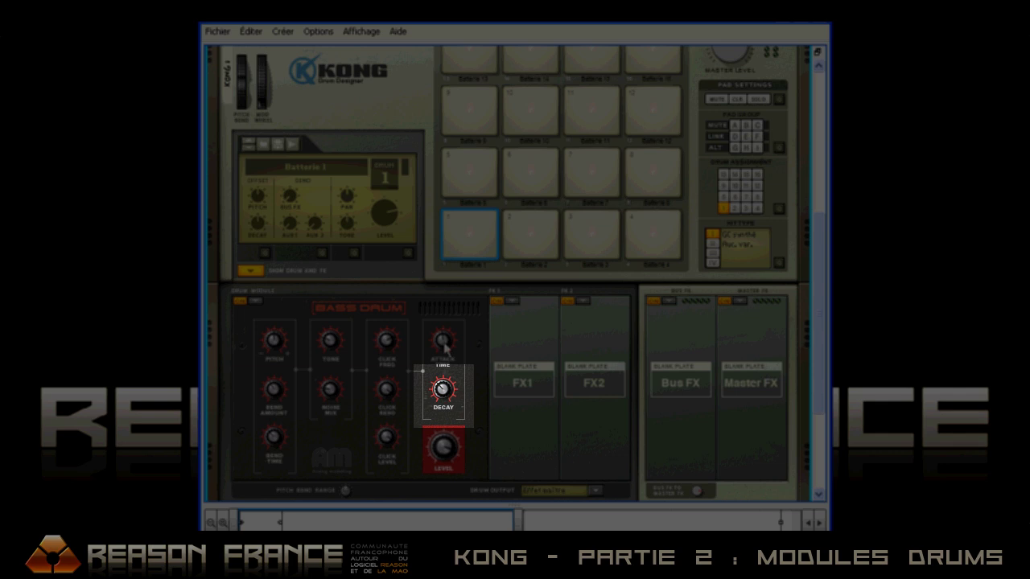
# Set the bass drum's Decay to about 61 and its Level to 106.
pyautogui.moveTo(435, 387)
pyautogui.moveTo(442, 393); pyautogui.dragTo(469, 373)
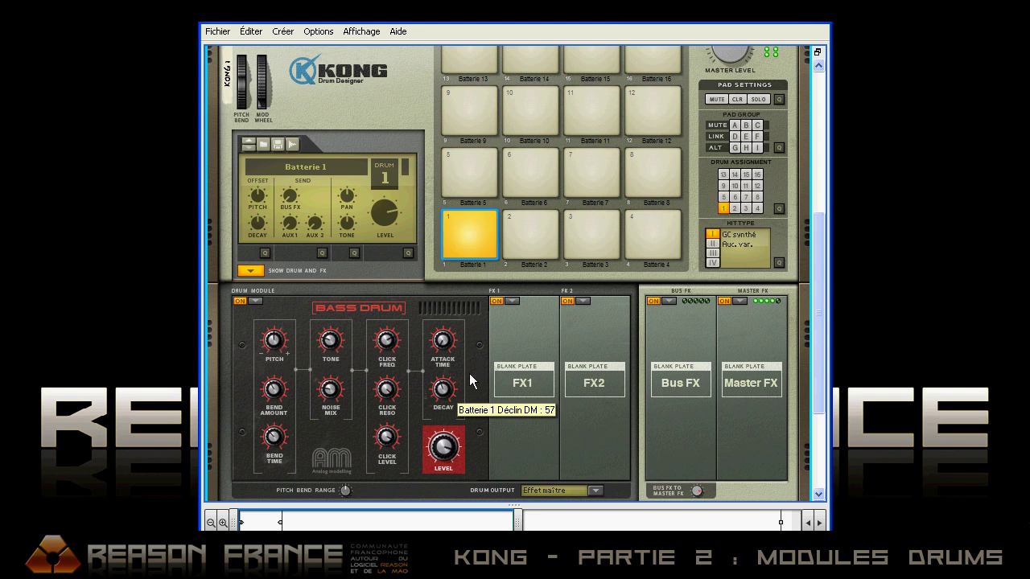
pyautogui.moveTo(465, 422); pyautogui.dragTo(463, 365)
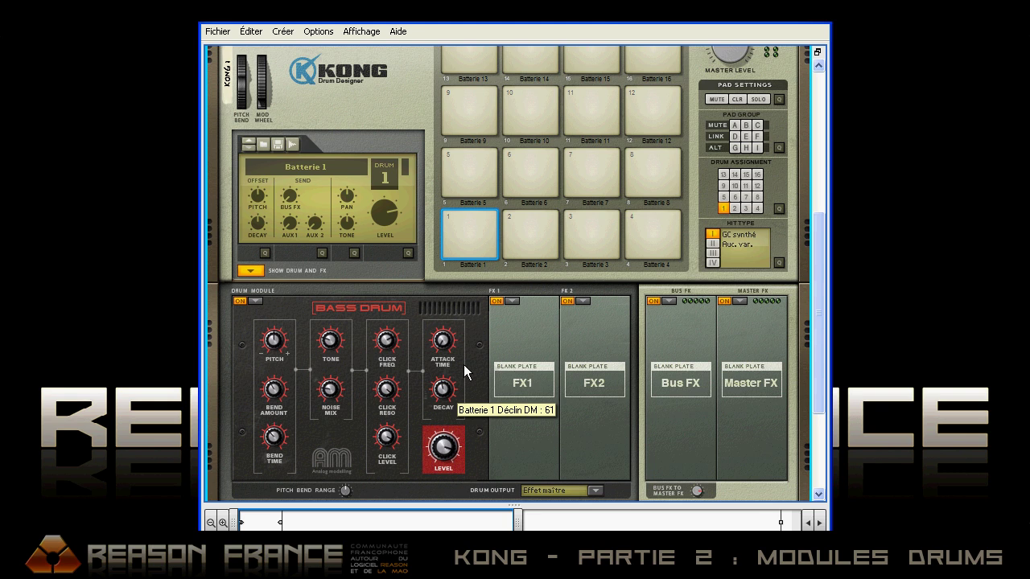
pyautogui.moveTo(451, 456); pyautogui.dragTo(448, 456)
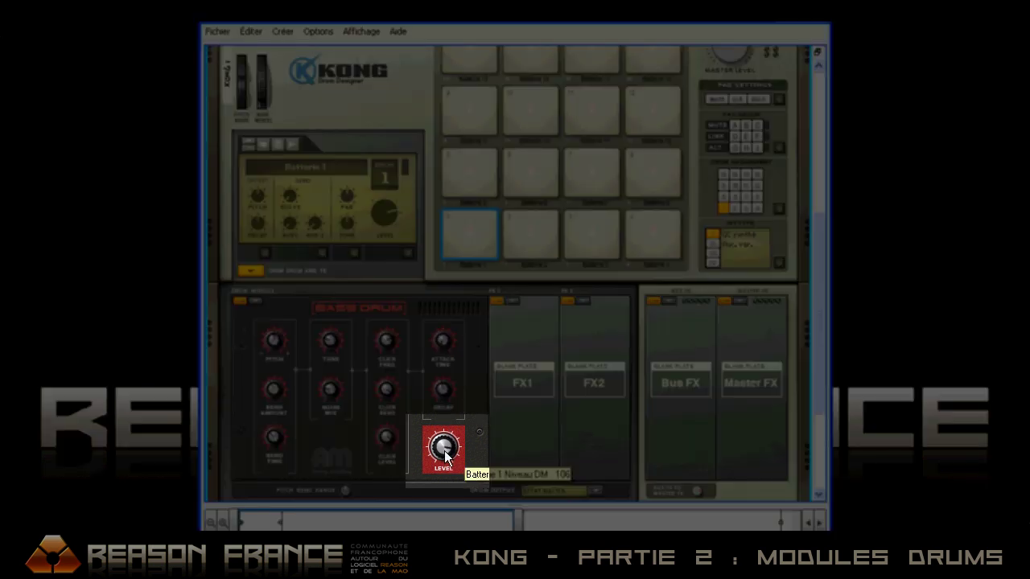
# Look through the drum modules on pads 2 to 4 and select the snare drum on pad 2.
pyautogui.click(547, 265)
pyautogui.click(591, 265)
pyautogui.click(660, 266)
pyautogui.click(598, 266)
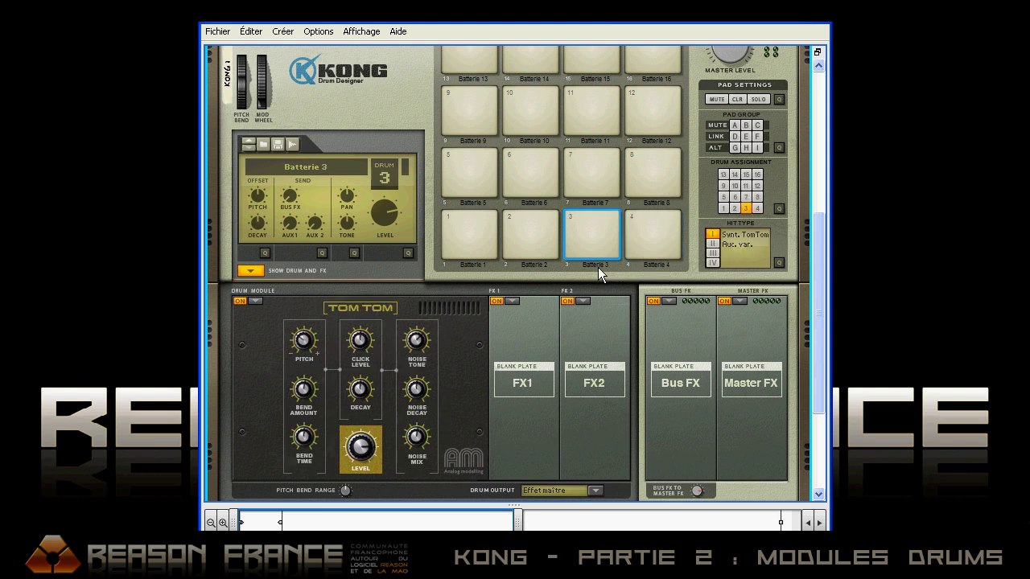
pyautogui.click(536, 265)
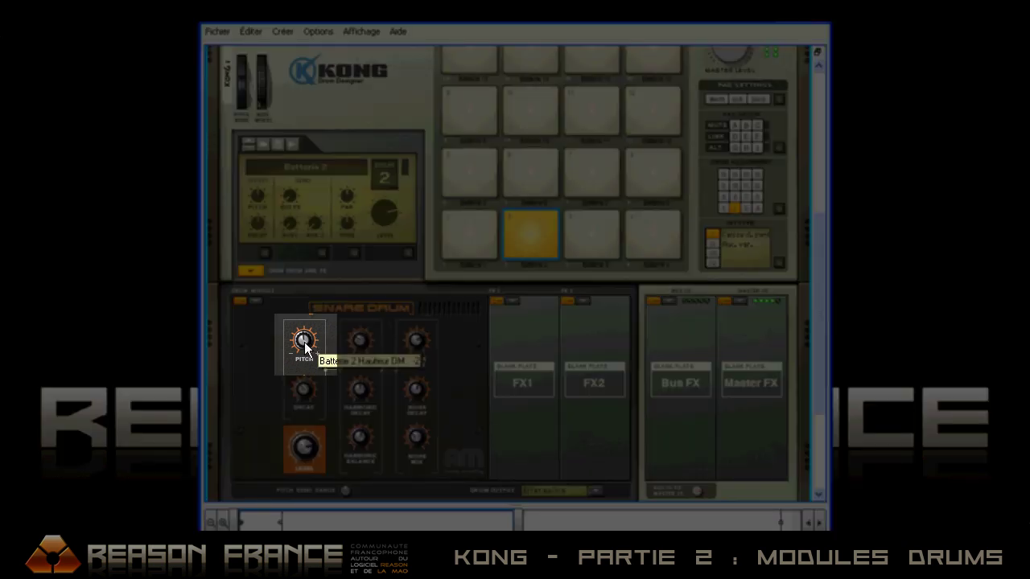
# Vary the snare drum's Pitch and sweep its Decay up to about 95 and back down.
pyautogui.moveTo(304, 342)
pyautogui.mouseDown()
pyautogui.moveTo(310, 315)
pyautogui.moveTo(309, 336)
pyautogui.mouseUp()
pyautogui.moveTo(310, 337); pyautogui.dragTo(308, 371)
pyautogui.moveTo(314, 331); pyautogui.dragTo(322, 253)
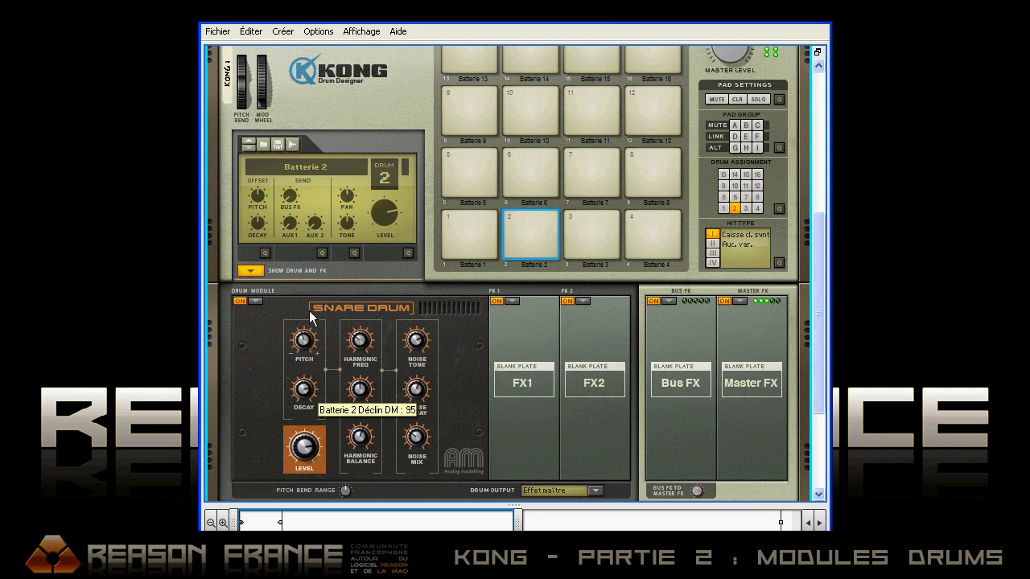
pyautogui.moveTo(309, 310); pyautogui.dragTo(316, 449)
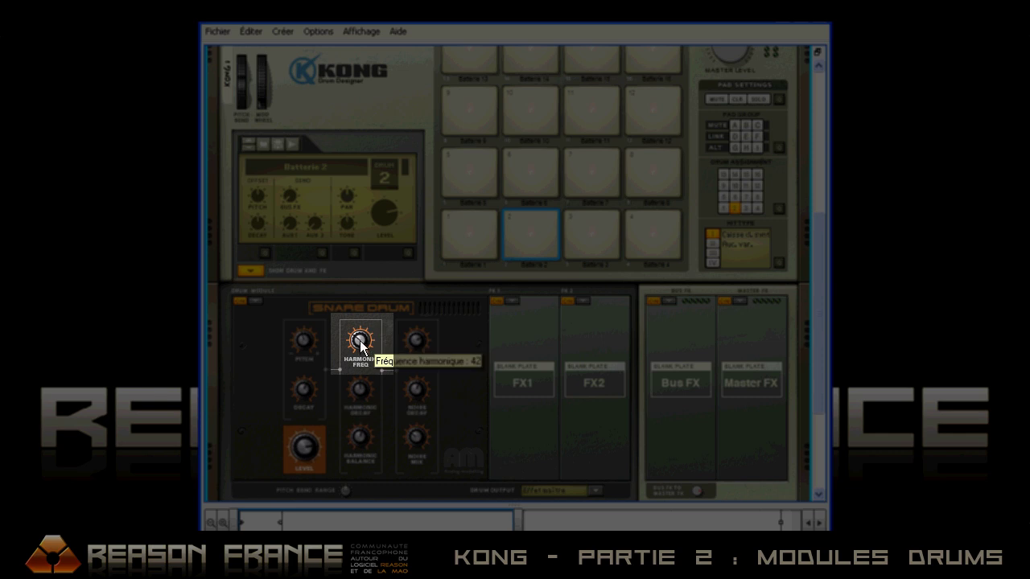
# Sweep the snare drum's Harmonic Freq up to about 96 and vary its Harmonic Decay up and down.
pyautogui.moveTo(360, 340); pyautogui.dragTo(362, 318)
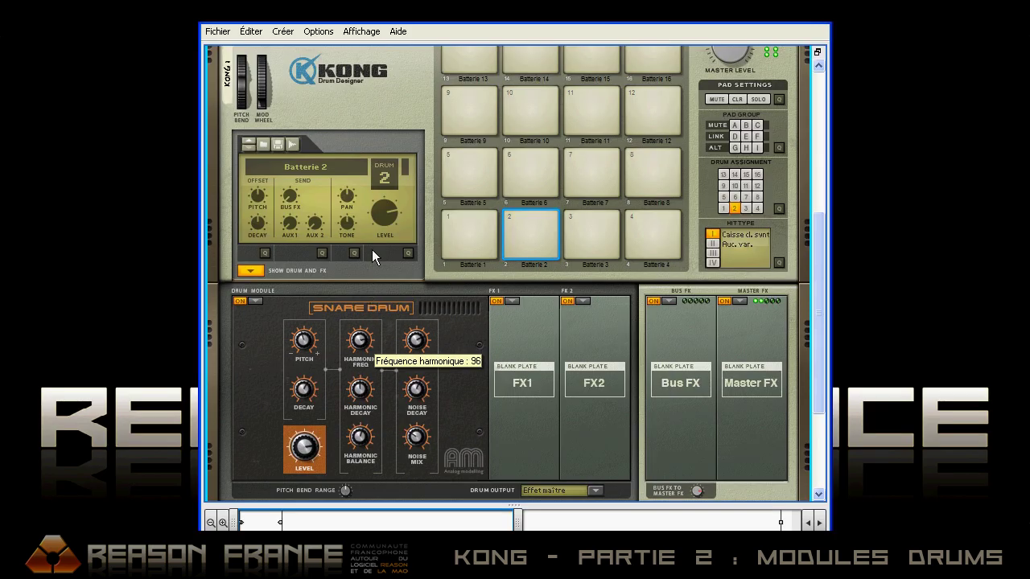
pyautogui.moveTo(372, 251); pyautogui.dragTo(364, 273)
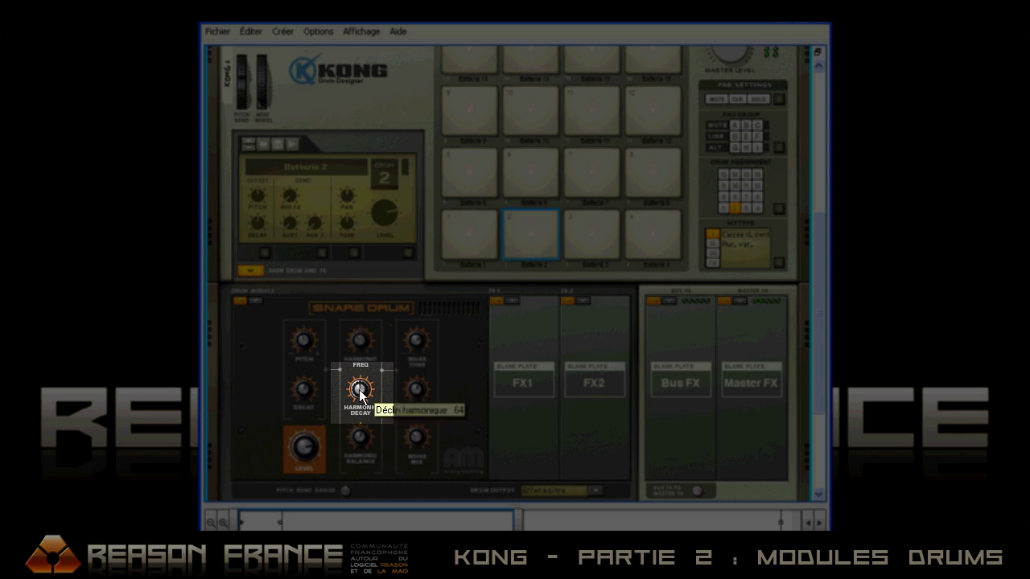
pyautogui.moveTo(356, 414); pyautogui.dragTo(356, 409)
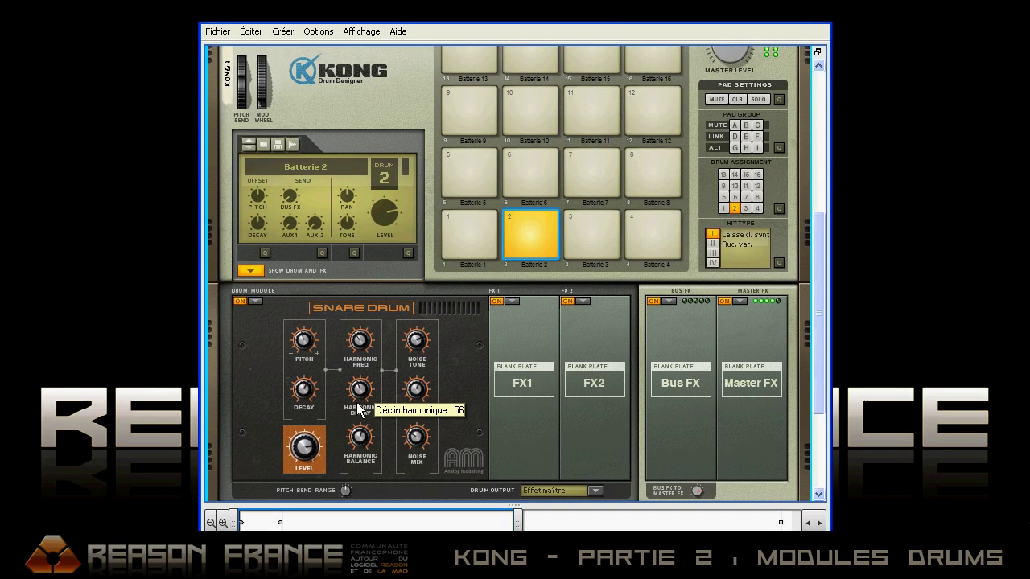
pyautogui.moveTo(357, 407); pyautogui.dragTo(381, 284)
pyautogui.moveTo(362, 342)
pyautogui.mouseDown()
pyautogui.moveTo(364, 299)
pyautogui.moveTo(362, 346)
pyautogui.mouseUp()
pyautogui.moveTo(360, 393); pyautogui.dragTo(358, 487)
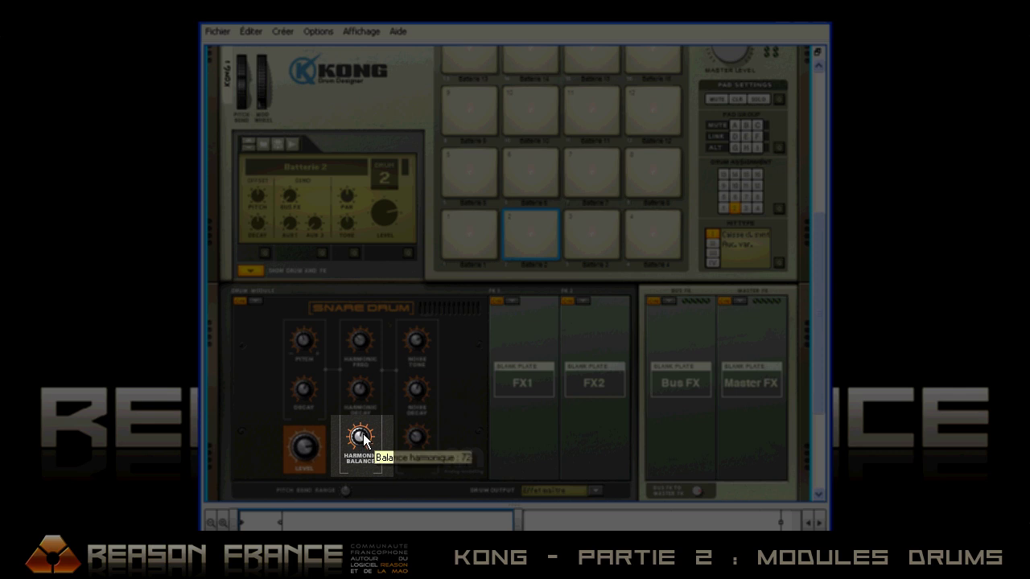
# Vary the snare drum's Harmonic Balance and sweep its Noise Tone.
pyautogui.moveTo(364, 441)
pyautogui.mouseDown()
pyautogui.moveTo(361, 504)
pyautogui.moveTo(372, 334)
pyautogui.moveTo(369, 555)
pyautogui.moveTo(378, 452)
pyautogui.mouseUp()
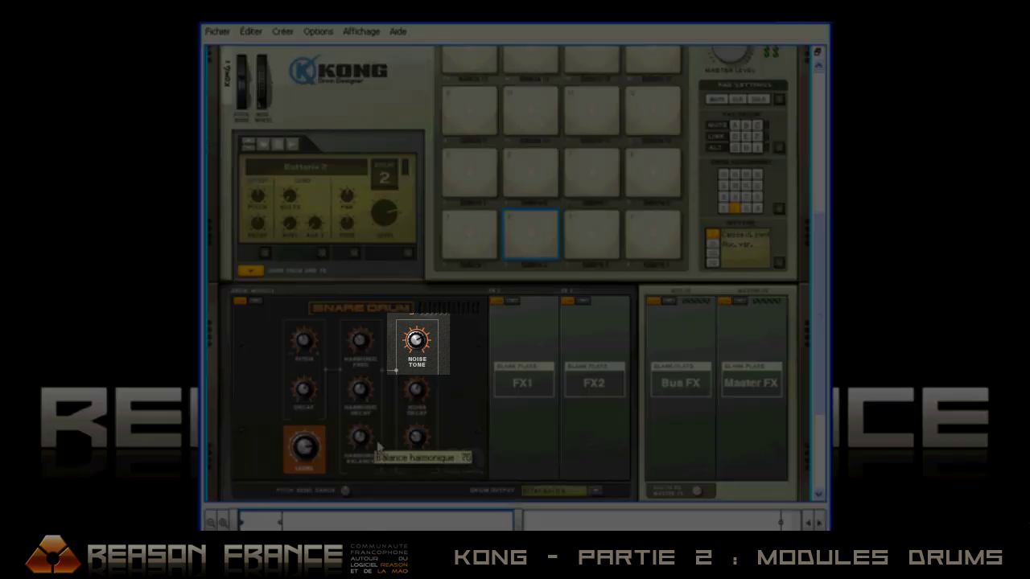
pyautogui.moveTo(419, 346)
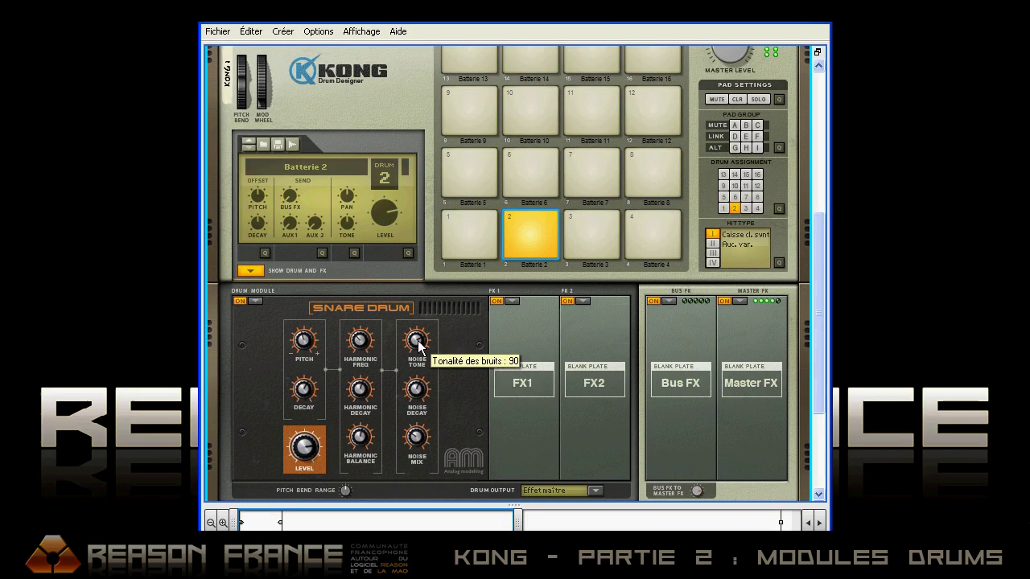
pyautogui.moveTo(419, 346); pyautogui.dragTo(416, 370)
pyautogui.moveTo(362, 394); pyautogui.dragTo(364, 413)
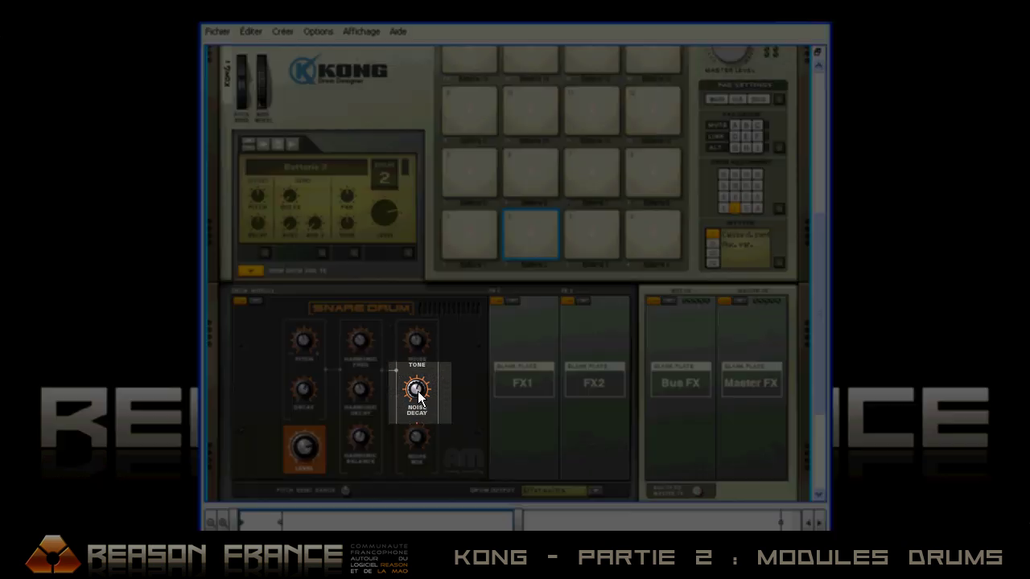
# Vary the snare drum's Noise Decay and adjust its Decay to about 72.
pyautogui.moveTo(418, 387)
pyautogui.moveTo(426, 385)
pyautogui.mouseDown()
pyautogui.moveTo(423, 398)
pyautogui.moveTo(442, 305)
pyautogui.moveTo(434, 499)
pyautogui.moveTo(442, 373)
pyautogui.mouseUp()
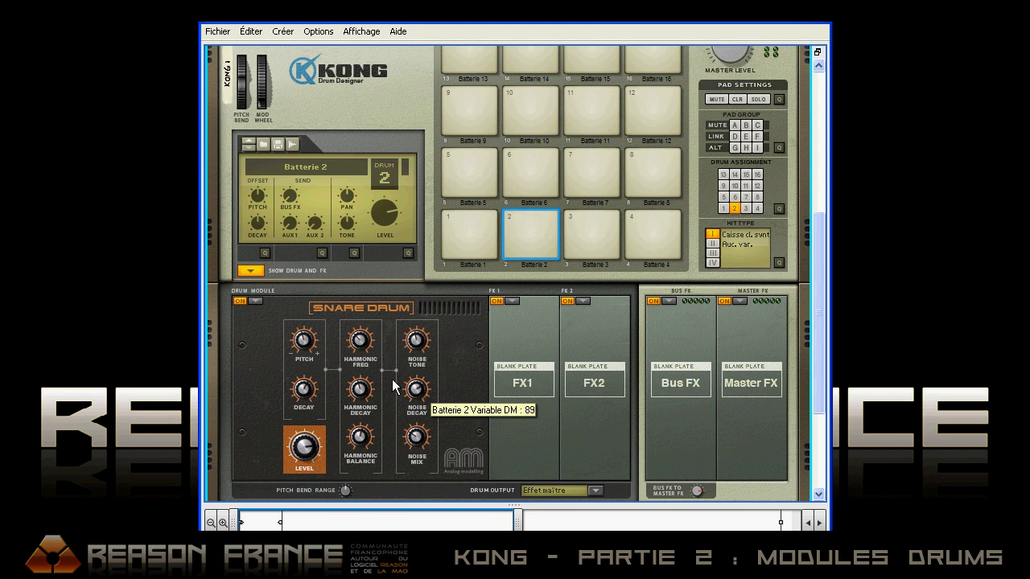
pyautogui.moveTo(299, 388)
pyautogui.mouseDown()
pyautogui.moveTo(304, 432)
pyautogui.moveTo(316, 397)
pyautogui.mouseUp()
pyautogui.moveTo(413, 393); pyautogui.dragTo(416, 381)
pyautogui.moveTo(307, 398)
pyautogui.mouseDown()
pyautogui.moveTo(336, 319)
pyautogui.moveTo(323, 426)
pyautogui.moveTo(330, 517)
pyautogui.moveTo(326, 396)
pyautogui.mouseUp()
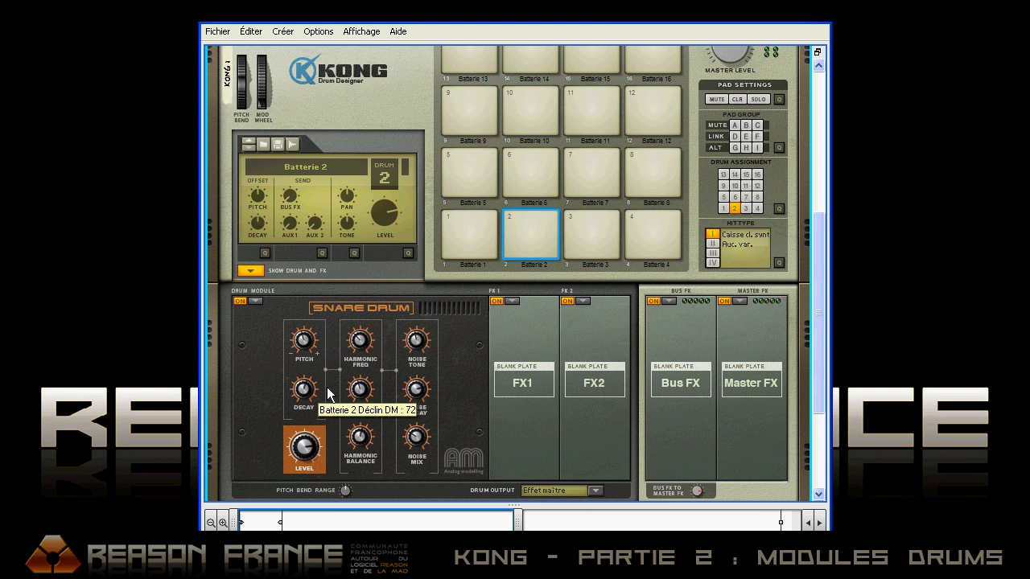
# Sweep the snare drum's Noise Mix down and back up.
pyautogui.moveTo(418, 435)
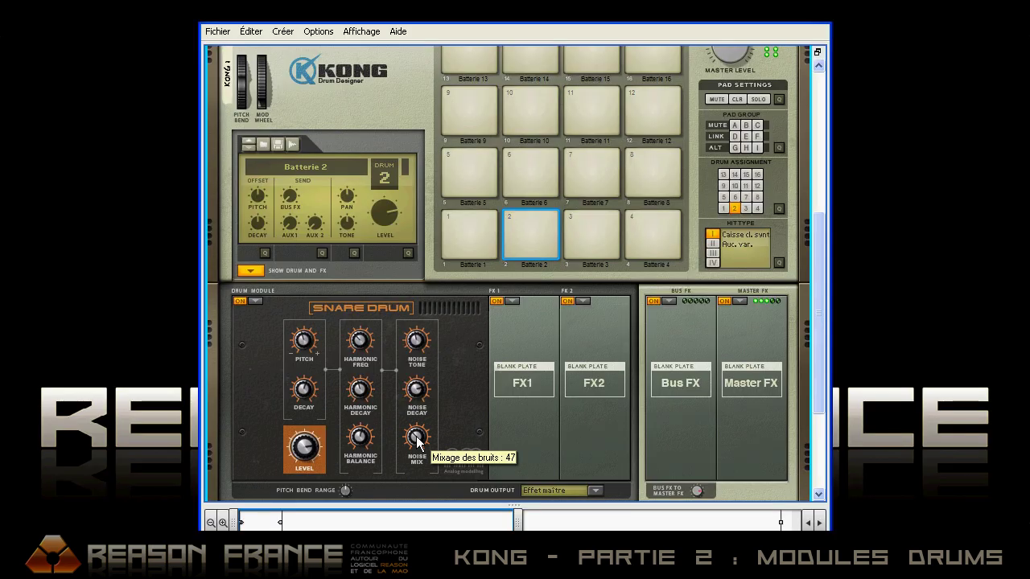
pyautogui.moveTo(417, 440); pyautogui.dragTo(431, 514)
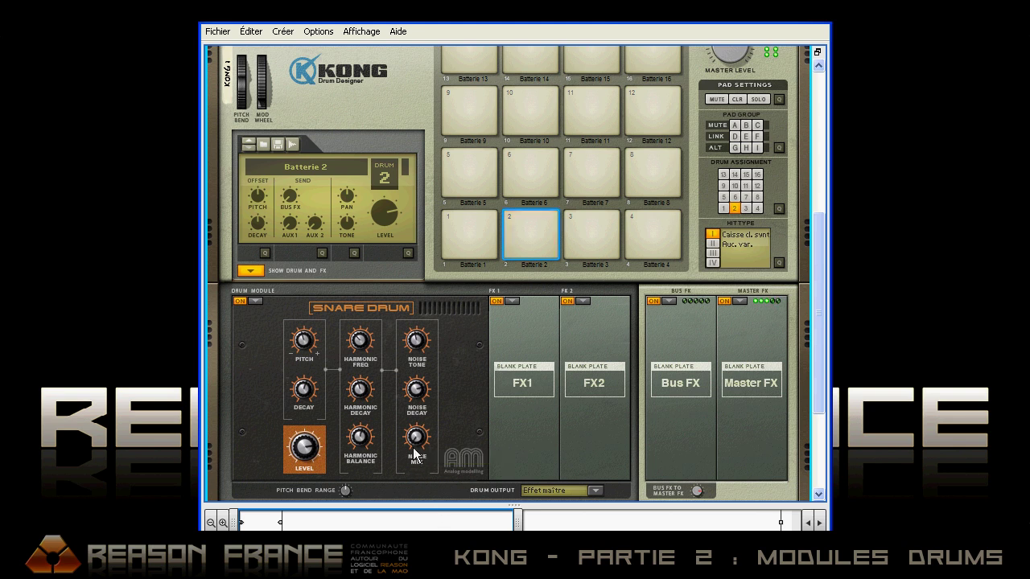
pyautogui.moveTo(419, 453); pyautogui.dragTo(421, 364)
# Select the tom tom on pad 3, set its Level to about 113 and play the pad.
pyautogui.click(593, 236)
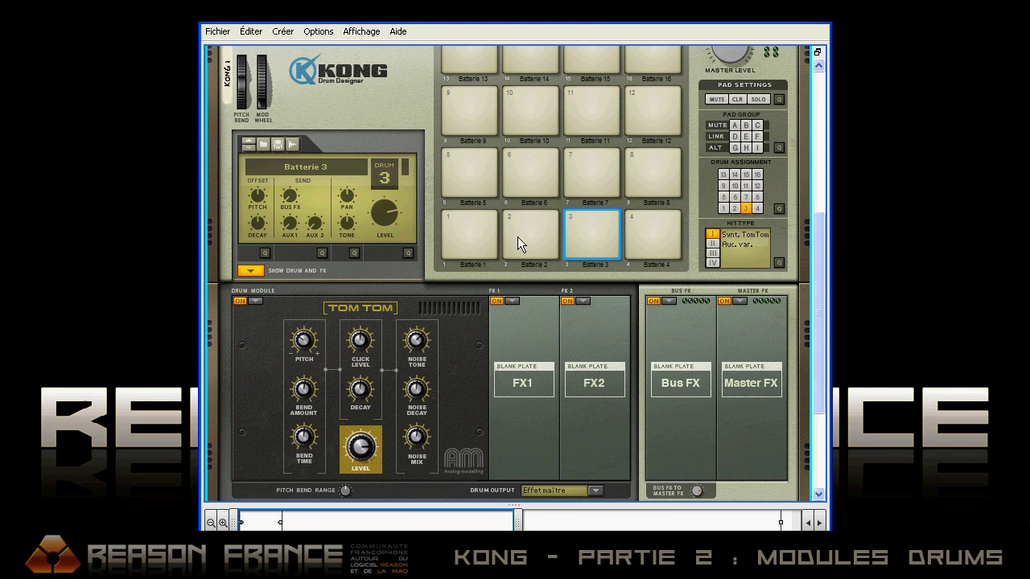
pyautogui.moveTo(377, 471); pyautogui.dragTo(368, 435)
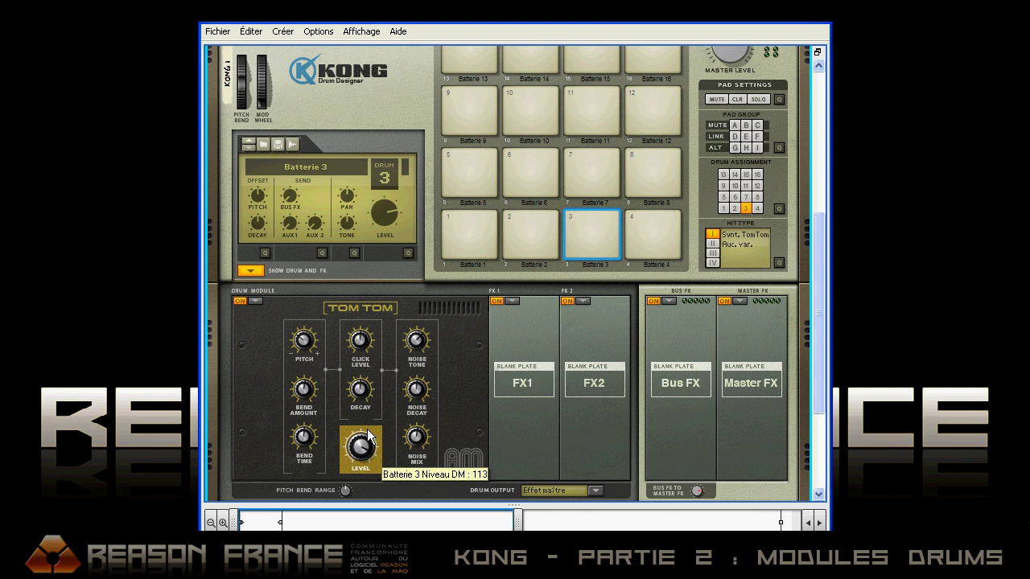
pyautogui.click(593, 223)
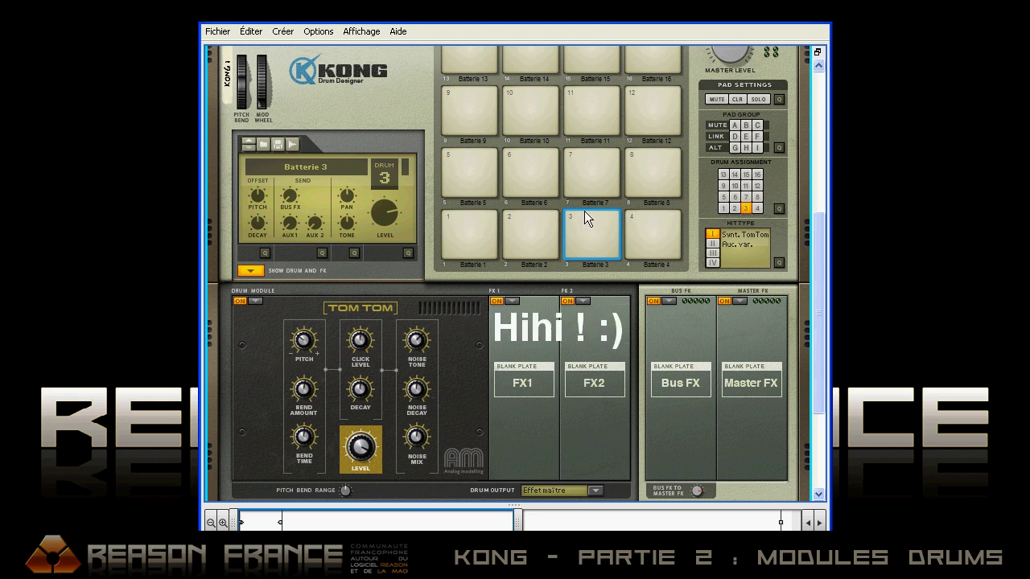
pyautogui.click(594, 219)
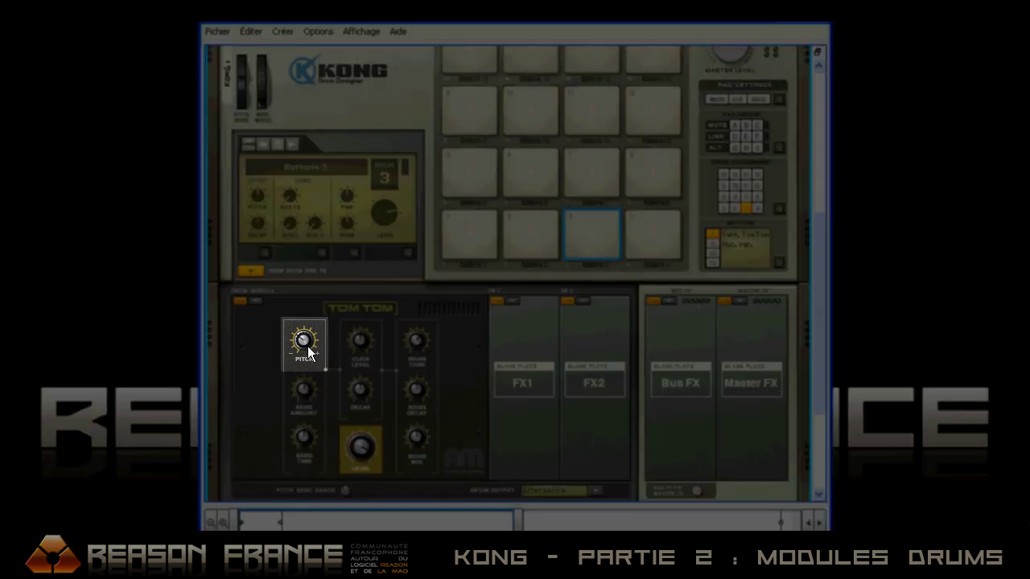
# Vary the tom tom's Pitch and its Bend Amount.
pyautogui.moveTo(305, 342)
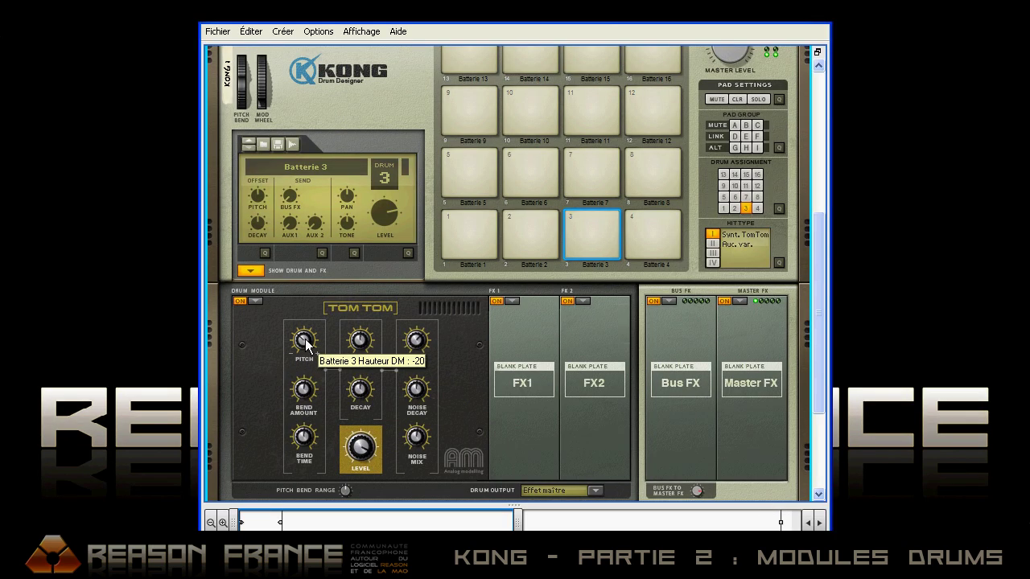
pyautogui.moveTo(305, 338); pyautogui.dragTo(337, 372)
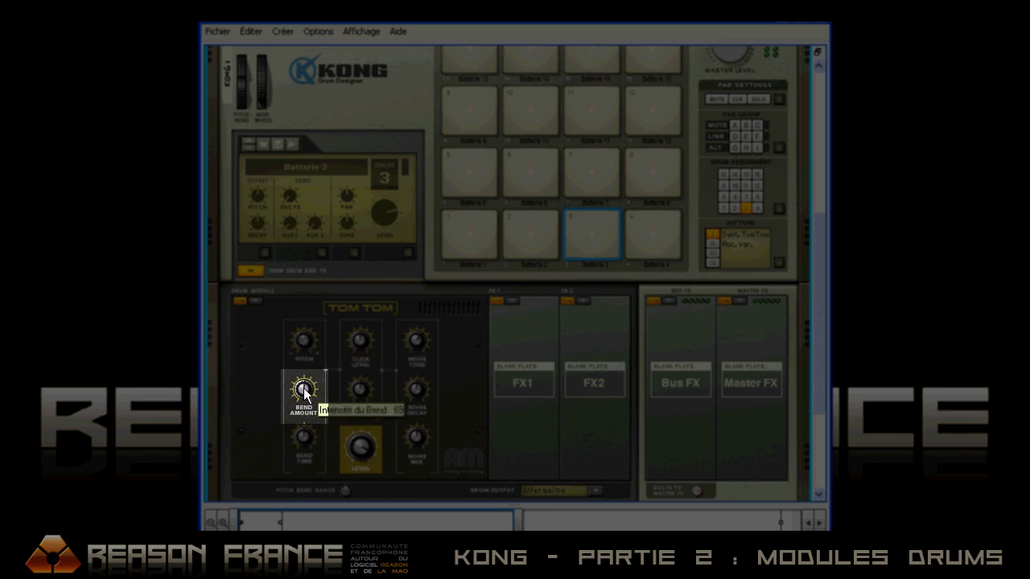
pyautogui.moveTo(305, 394); pyautogui.dragTo(325, 417)
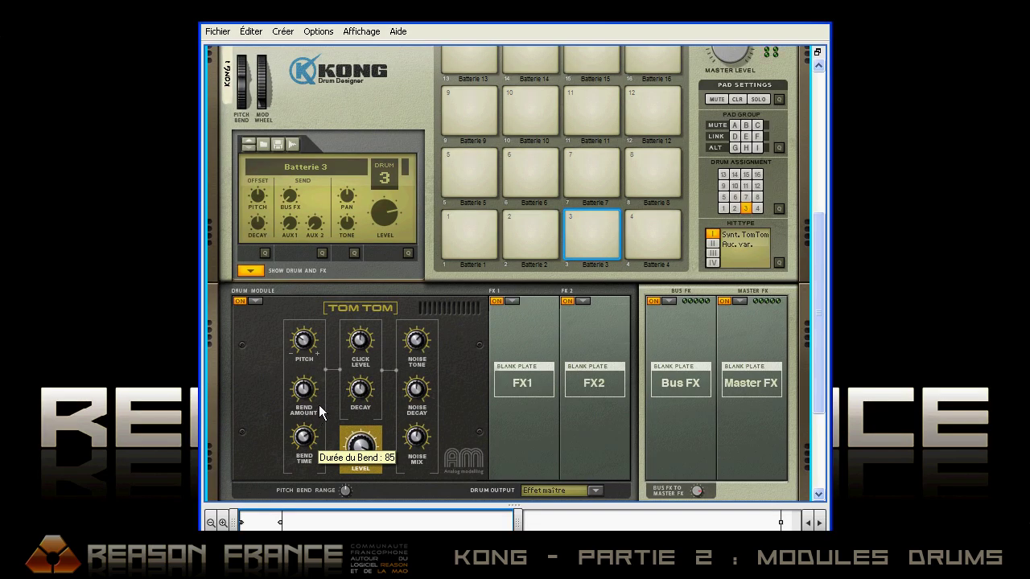
# Vary the tom tom's Bend Time and play pad 3 to hear the bend.
pyautogui.moveTo(319, 405); pyautogui.dragTo(305, 372)
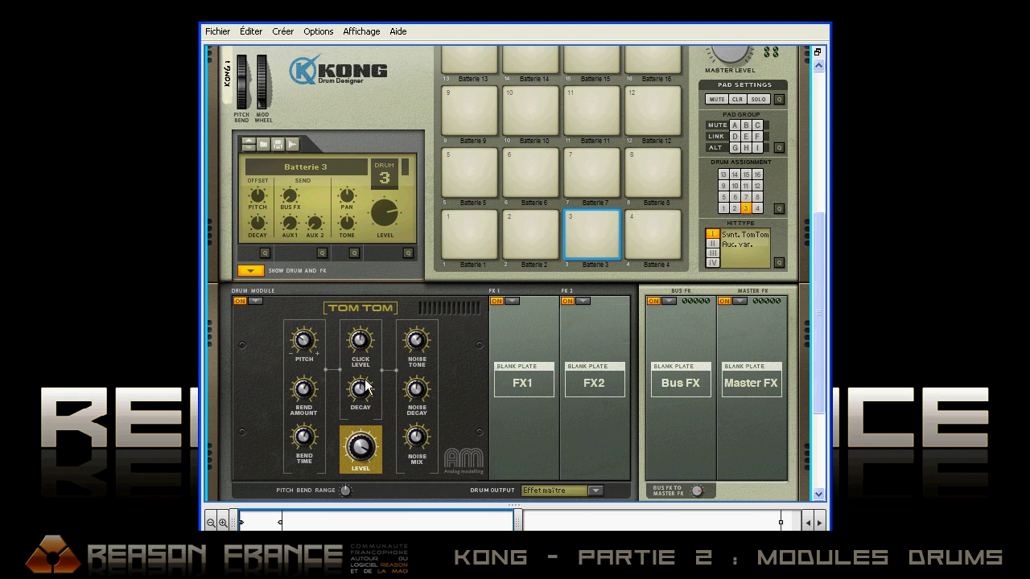
pyautogui.click(587, 252)
pyautogui.click(585, 218)
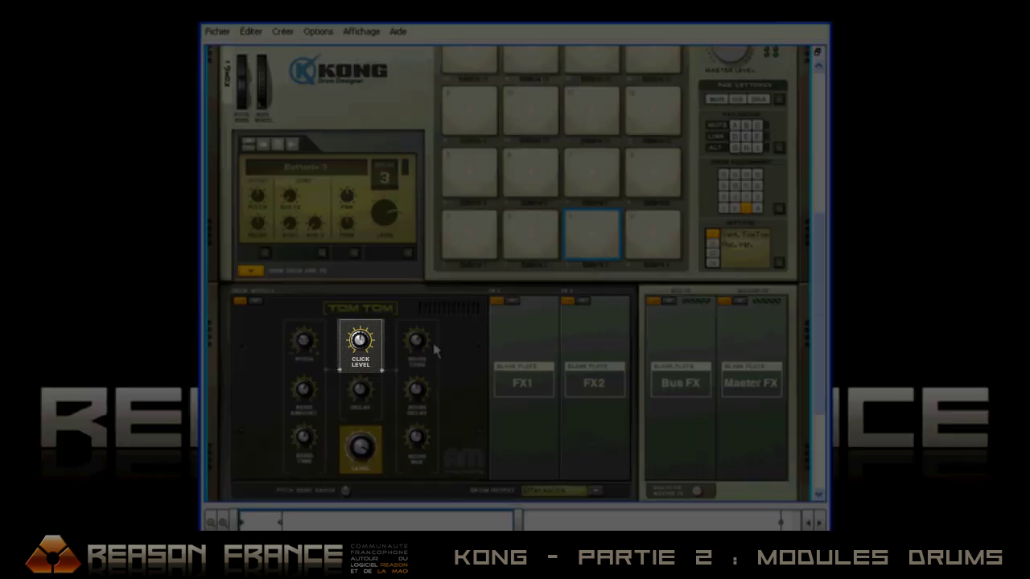
# Vary the tom tom's Click Level and its Decay.
pyautogui.moveTo(360, 343)
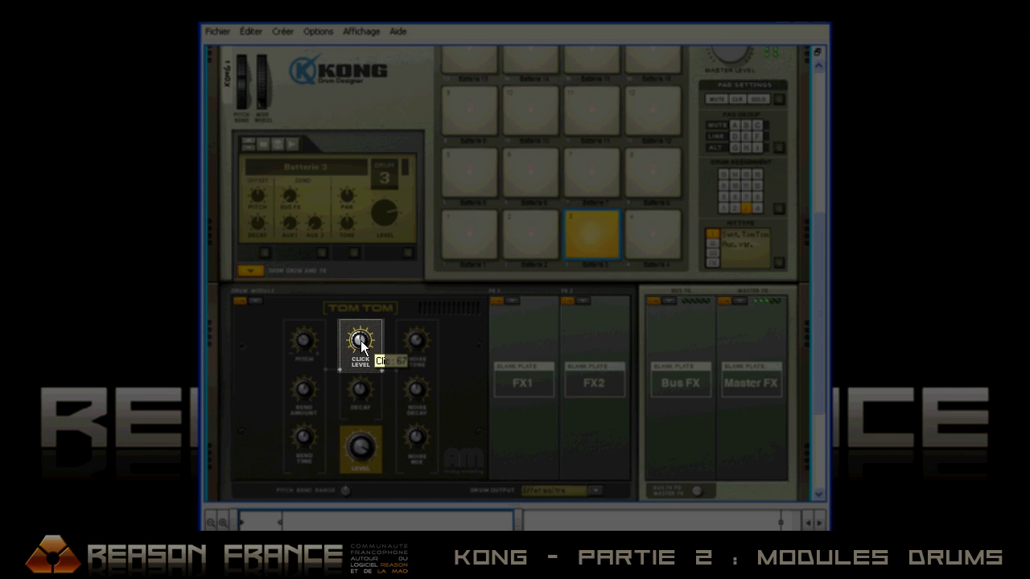
pyautogui.moveTo(362, 343); pyautogui.dragTo(390, 377)
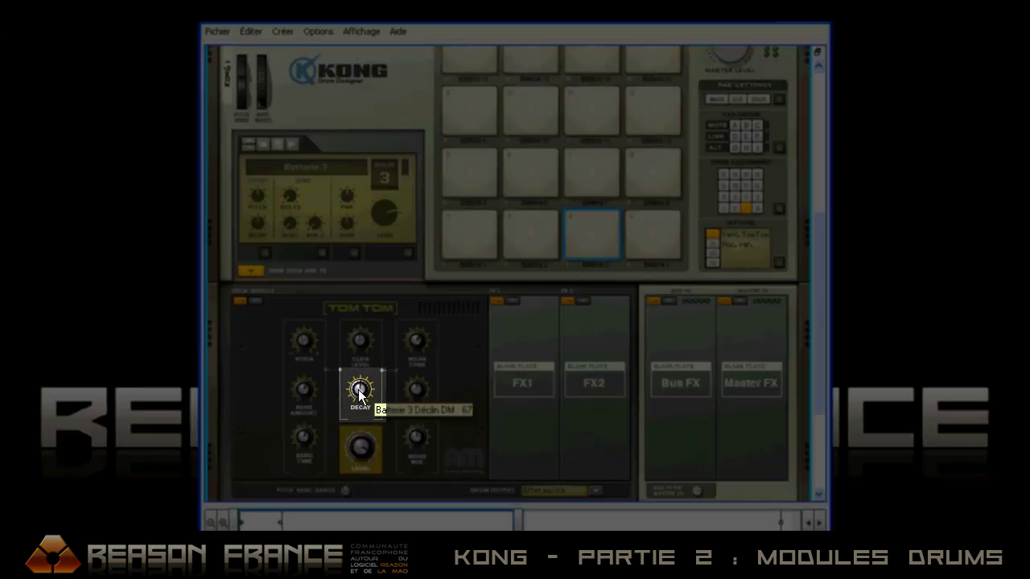
pyautogui.moveTo(359, 478); pyautogui.dragTo(371, 414)
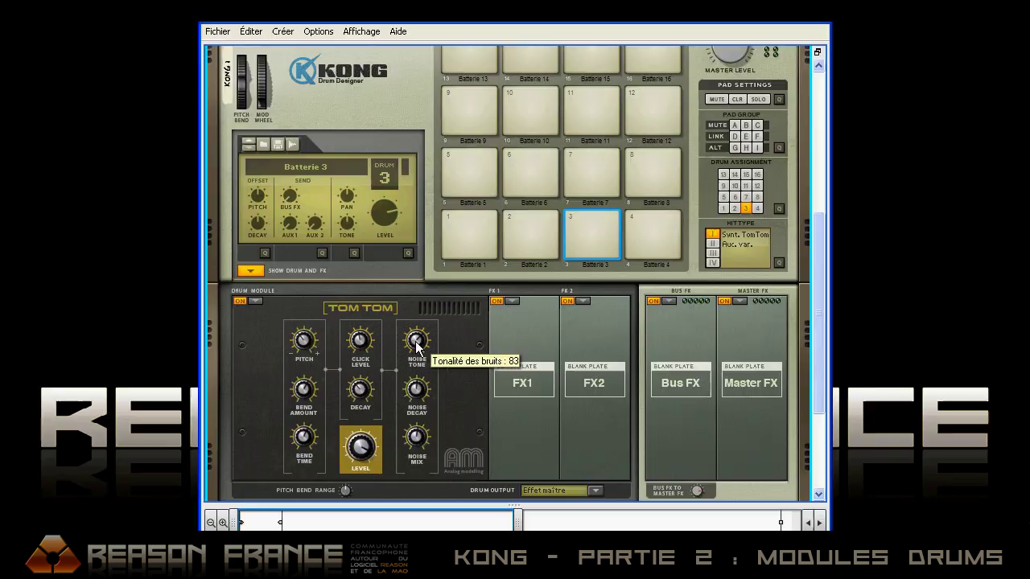
# Vary the tom tom's noise settings: Noise Tone, Noise Decay and Noise Mix.
pyautogui.moveTo(416, 343); pyautogui.dragTo(430, 377)
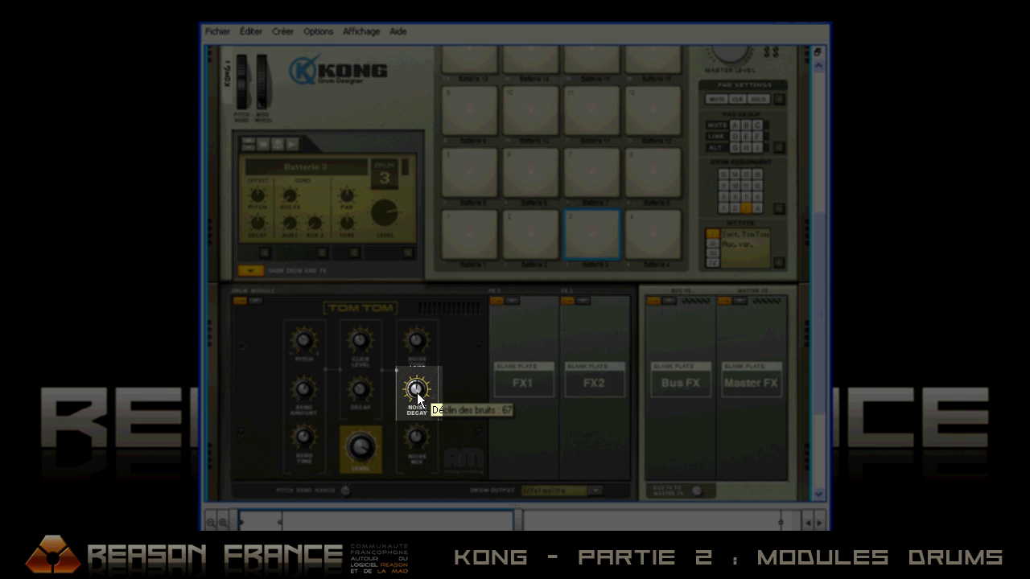
pyautogui.moveTo(419, 394); pyautogui.dragTo(467, 266)
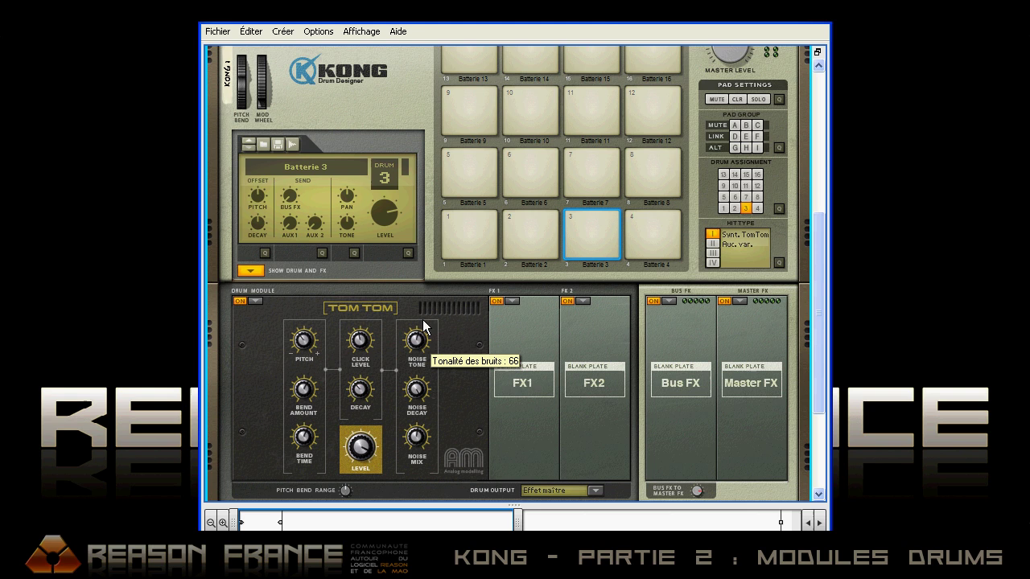
pyautogui.moveTo(417, 394); pyautogui.dragTo(417, 491)
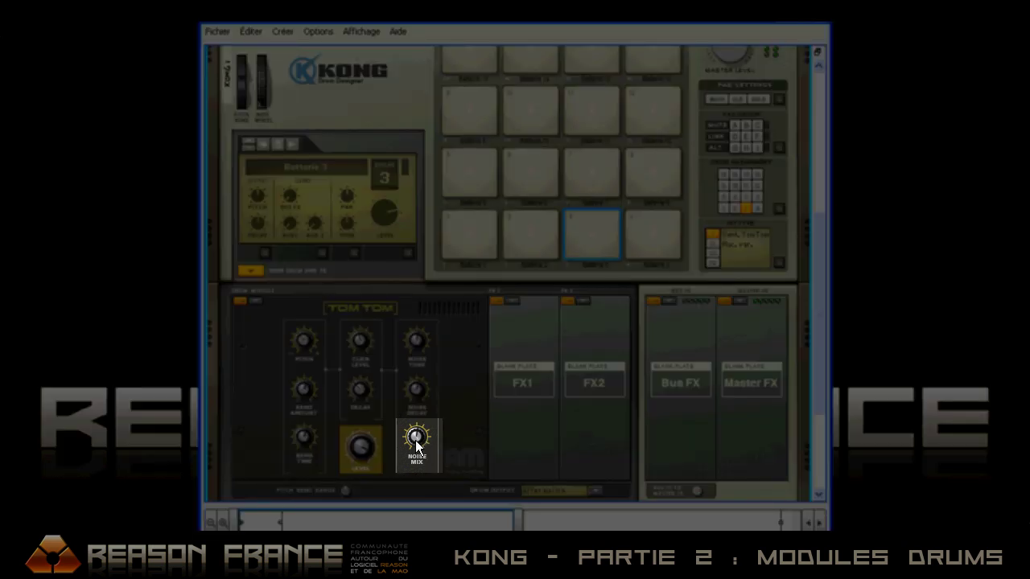
pyautogui.moveTo(418, 392); pyautogui.dragTo(419, 383)
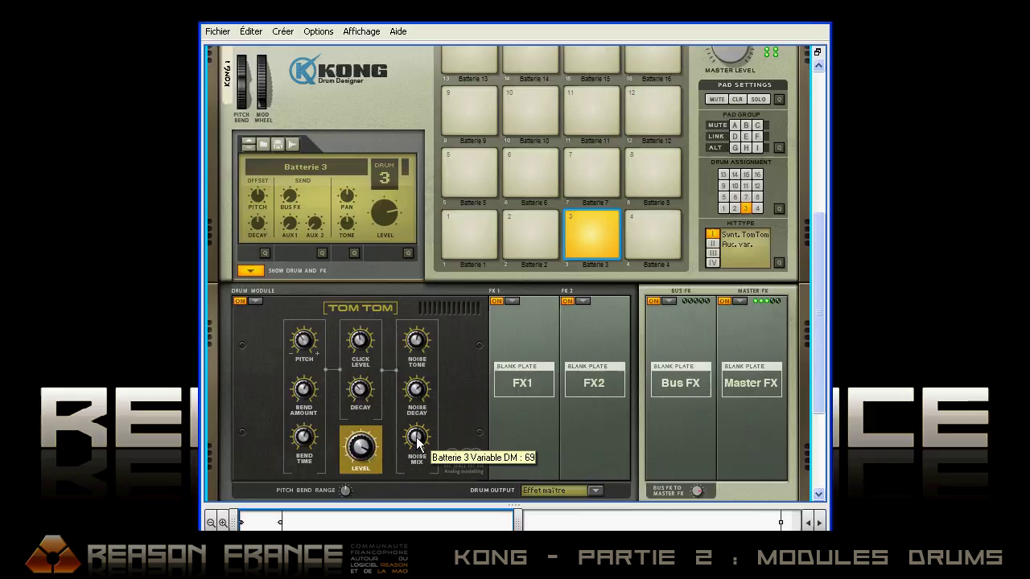
pyautogui.moveTo(416, 440); pyautogui.dragTo(423, 555)
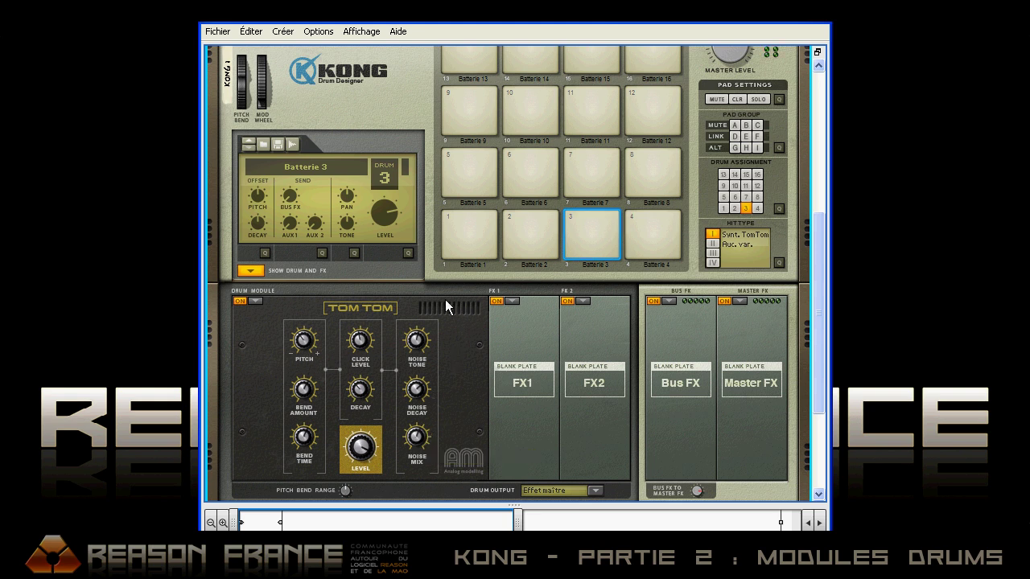
# Select the hi-hat on pad 4 and sweep its Pitch up and back down.
pyautogui.click(658, 224)
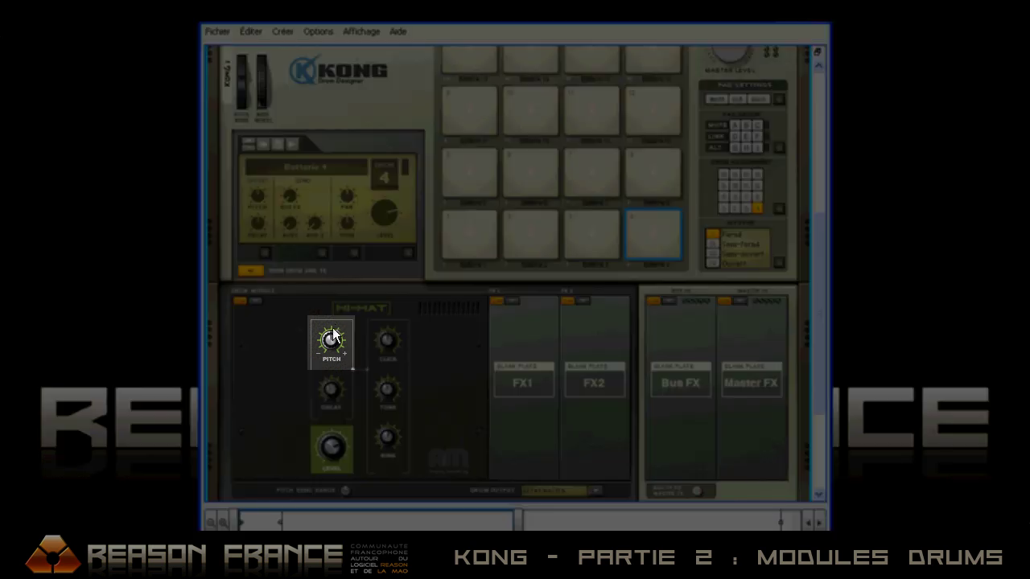
pyautogui.moveTo(331, 339); pyautogui.dragTo(335, 282)
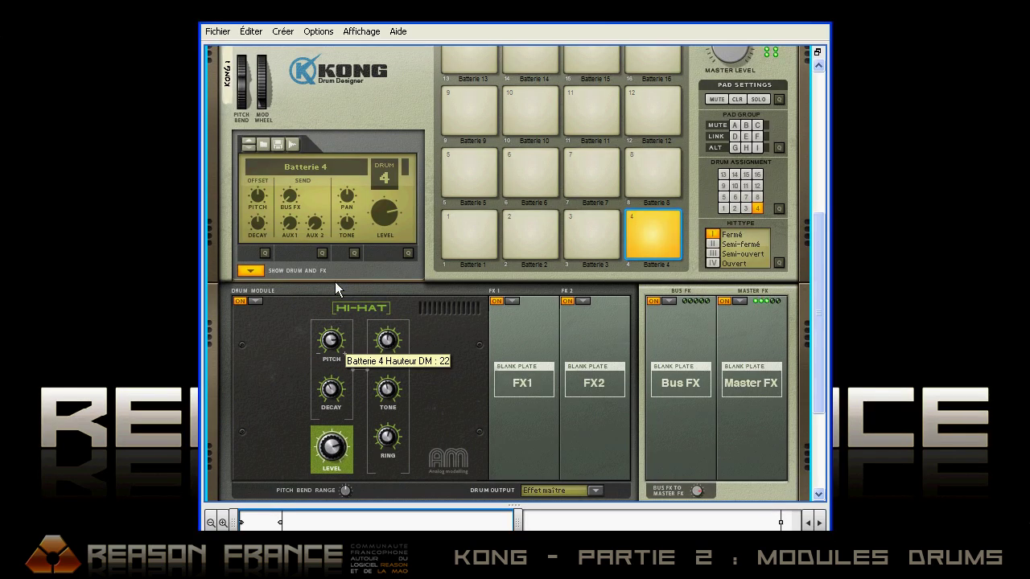
pyautogui.moveTo(339, 233); pyautogui.dragTo(359, 324)
# Sweep the hi-hat's Decay up and down to compare long and short sounds.
pyautogui.moveTo(331, 390)
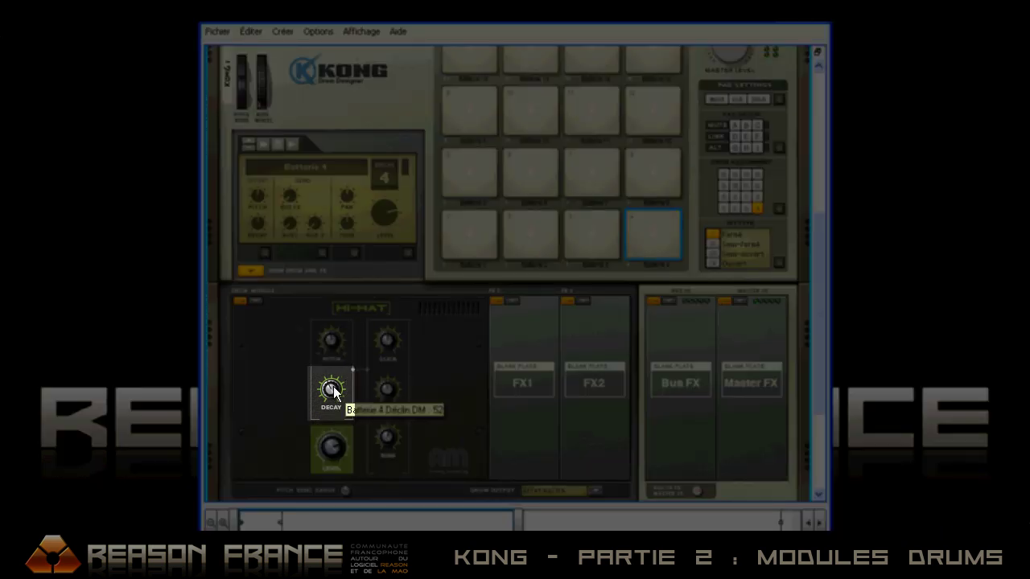
pyautogui.moveTo(336, 370); pyautogui.dragTo(343, 291)
pyautogui.moveTo(327, 441); pyautogui.dragTo(326, 460)
pyautogui.moveTo(328, 394); pyautogui.dragTo(362, 437)
pyautogui.moveTo(330, 390); pyautogui.dragTo(337, 450)
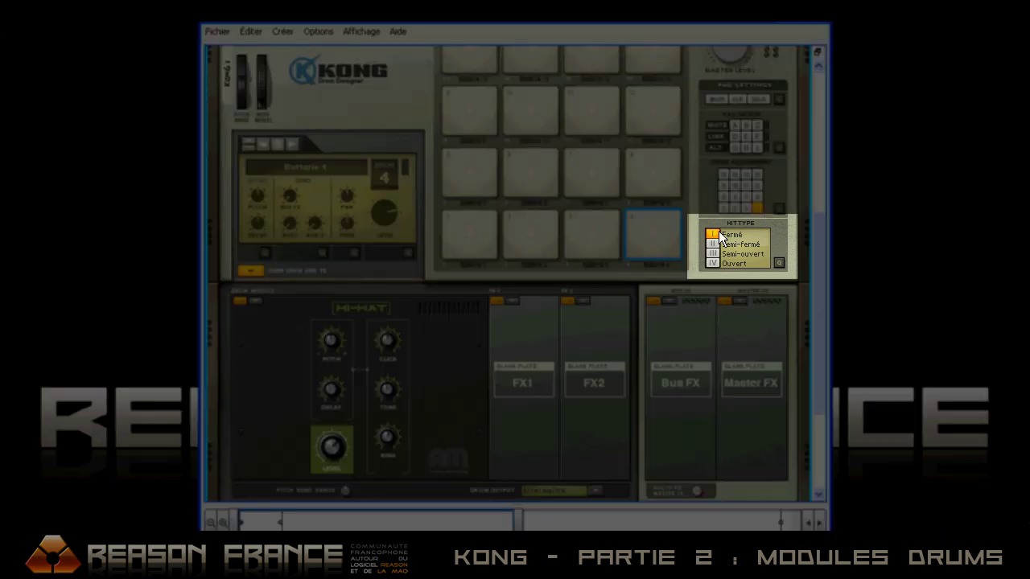
# Go through pad 4's hit types Semi-fermé, Semi-ouvert and Ouvert, and return to Fermé.
pyautogui.click(714, 253)
pyautogui.click(713, 263)
pyautogui.click(715, 235)
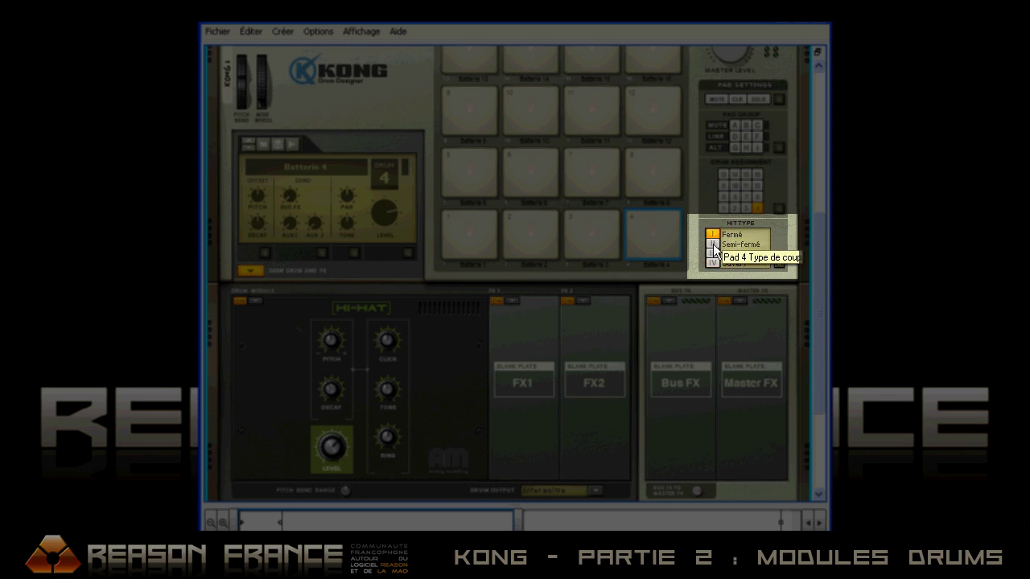
pyautogui.click(712, 244)
pyautogui.click(712, 254)
pyautogui.click(712, 263)
pyautogui.click(713, 234)
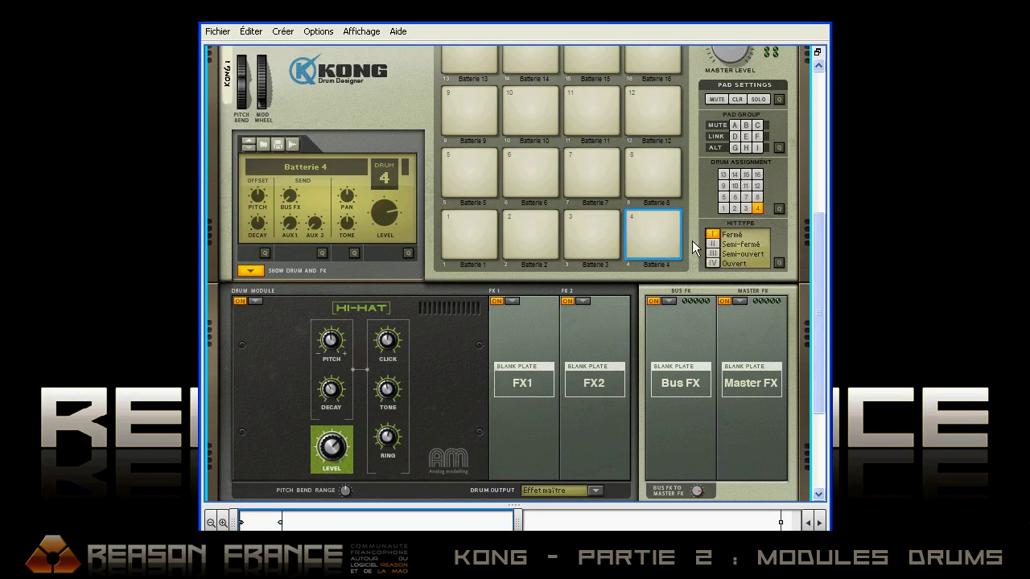
# Switch pad 4's hit type from Fermé up to Ouvert and back, repeat the climb, and finish on Fermé.
pyautogui.click(713, 244)
pyautogui.click(713, 253)
pyautogui.click(712, 263)
pyautogui.click(713, 254)
pyautogui.click(714, 245)
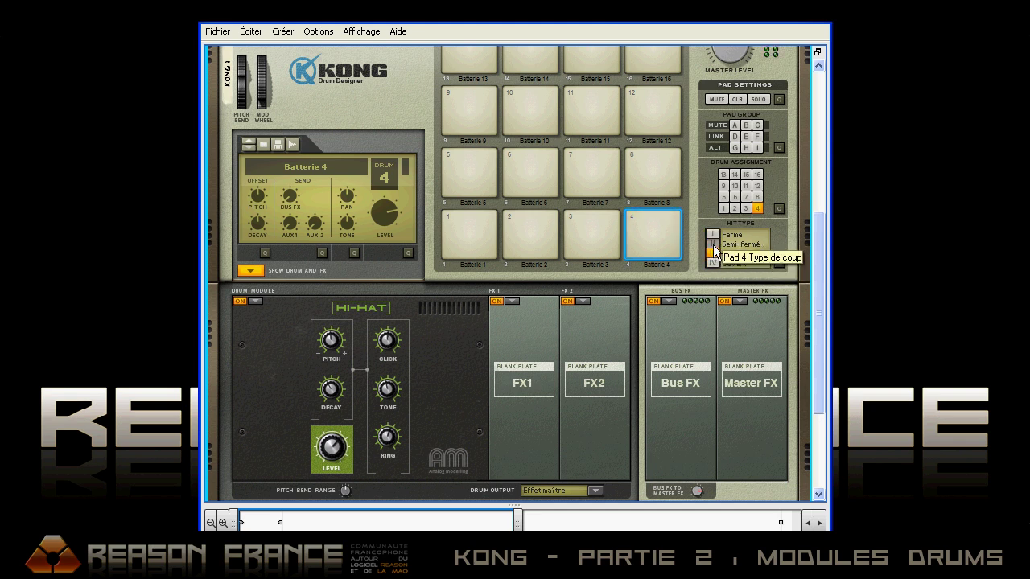
pyautogui.click(713, 234)
pyautogui.click(713, 244)
pyautogui.click(714, 253)
pyautogui.click(714, 263)
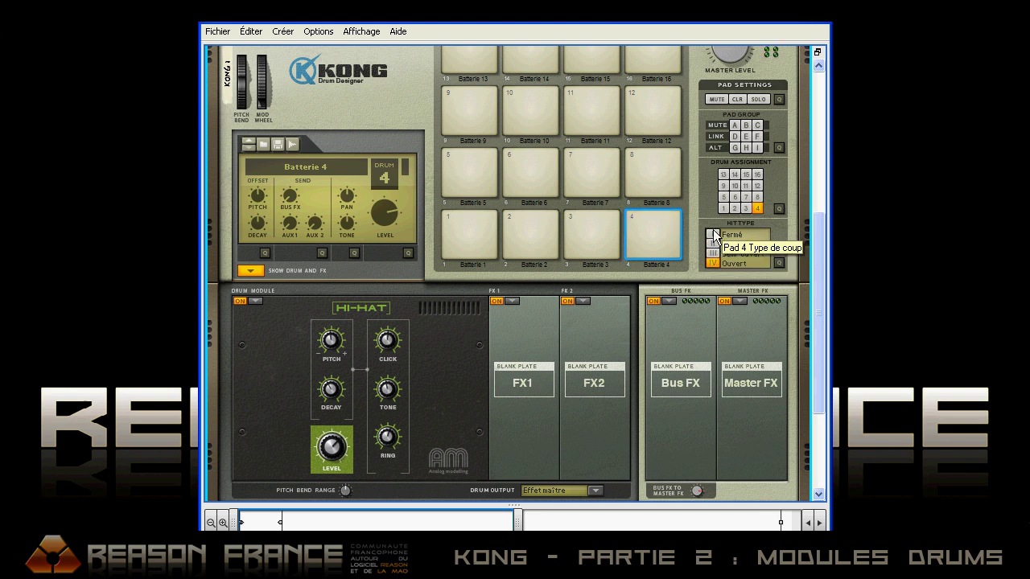
pyautogui.click(714, 235)
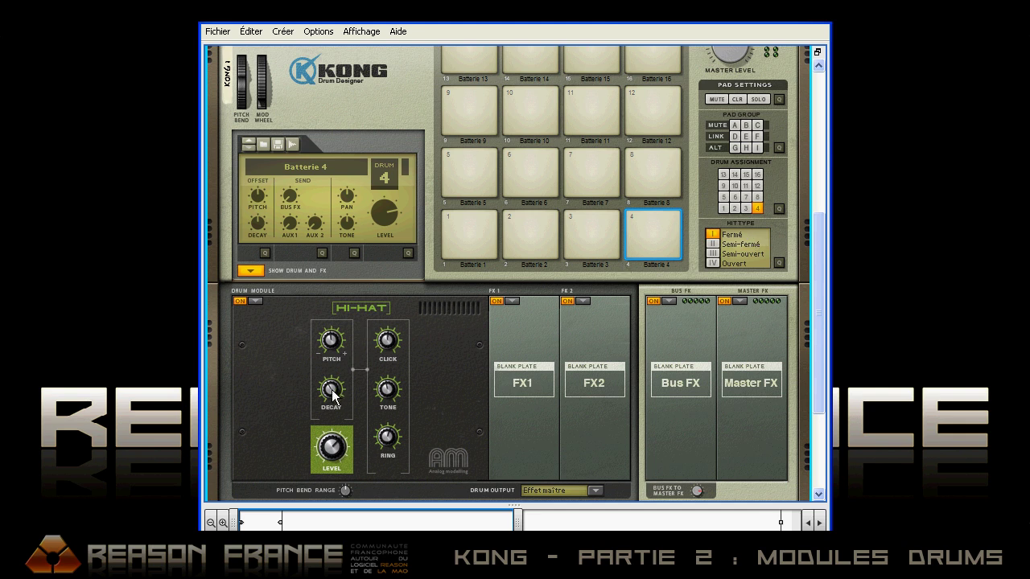
# Lower the hi-hat's Decay to about 37 and raise pad 4's hit type through to Ouvert.
pyautogui.moveTo(345, 383)
pyautogui.moveTo(344, 383); pyautogui.dragTo(341, 416)
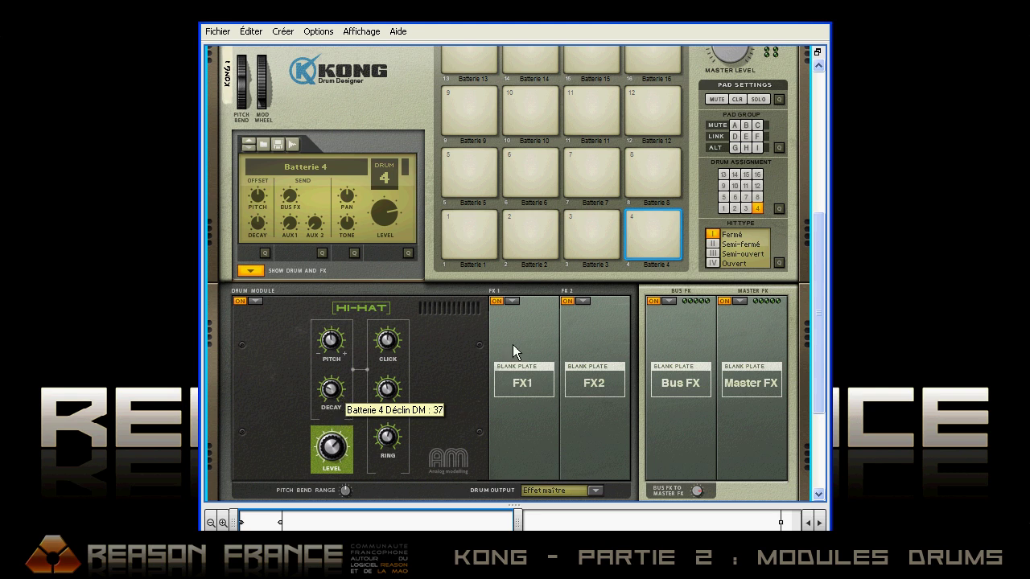
pyautogui.click(714, 243)
pyautogui.click(714, 254)
pyautogui.click(713, 256)
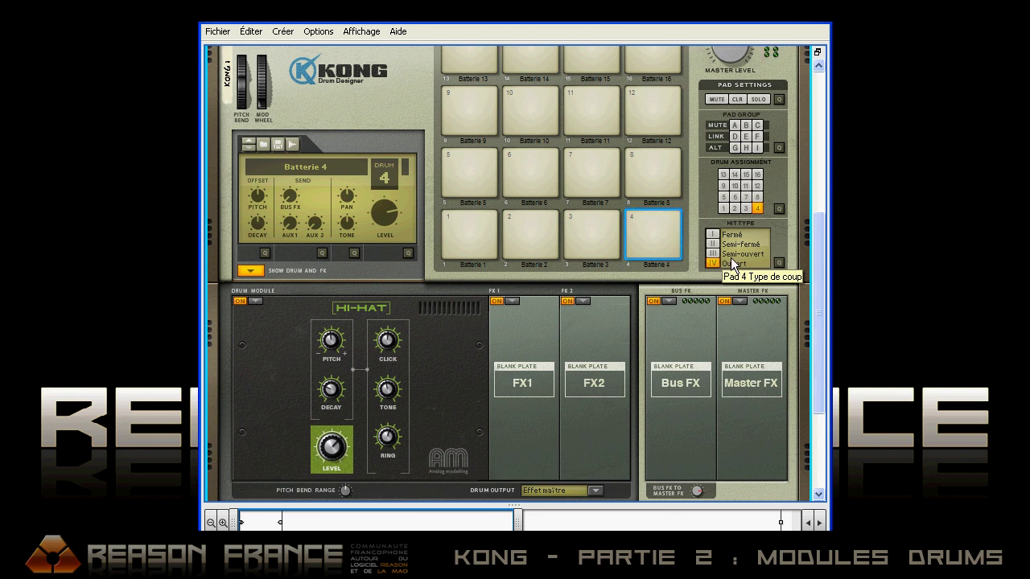
# Go through pad 4's hit types from Fermé to Ouvert with the hi-hat's Decay raised, and lower the Decay again.
pyautogui.click(729, 260)
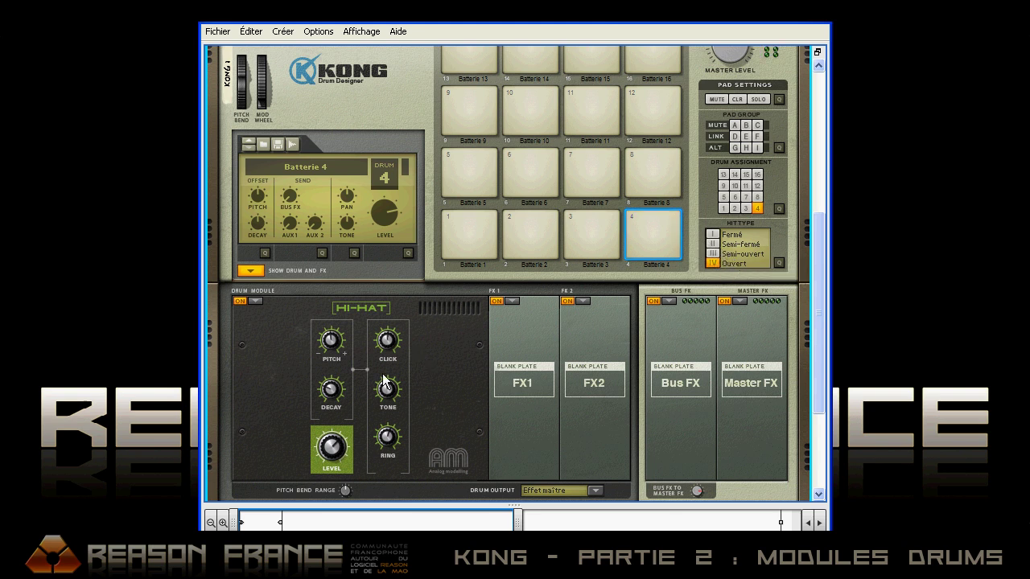
pyautogui.moveTo(332, 387); pyautogui.dragTo(343, 325)
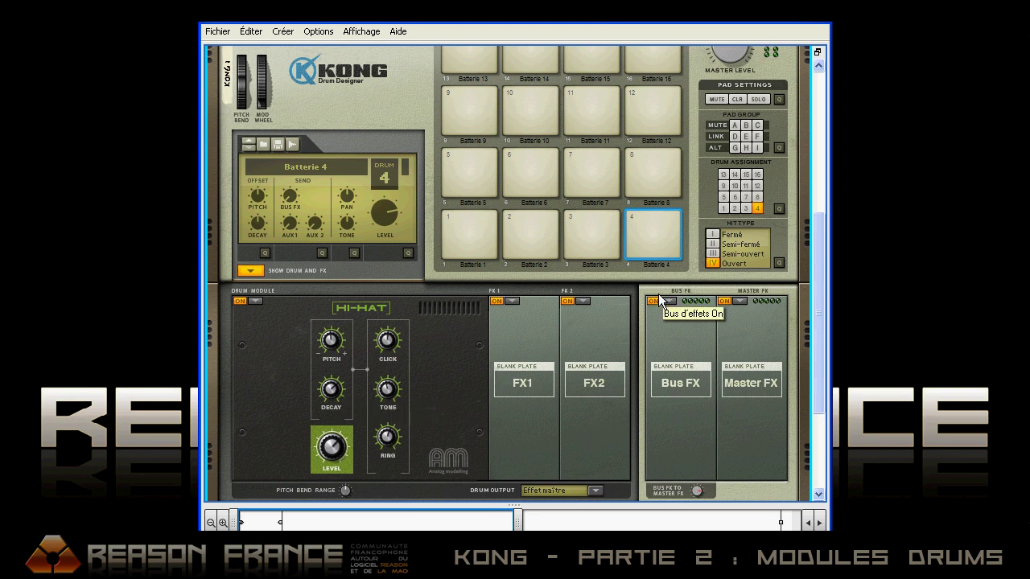
pyautogui.click(713, 235)
pyautogui.click(723, 245)
pyautogui.click(725, 255)
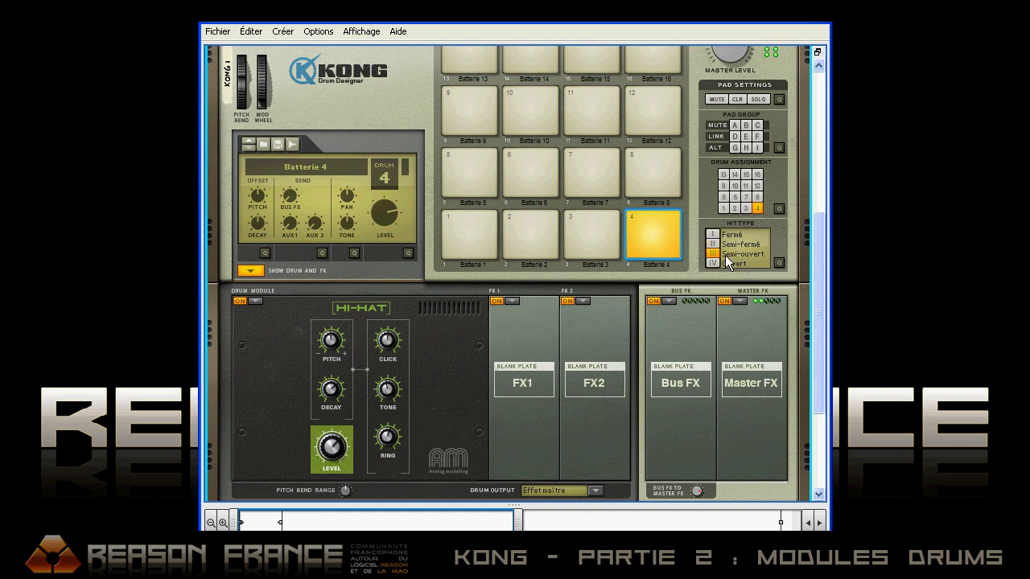
pyautogui.click(724, 264)
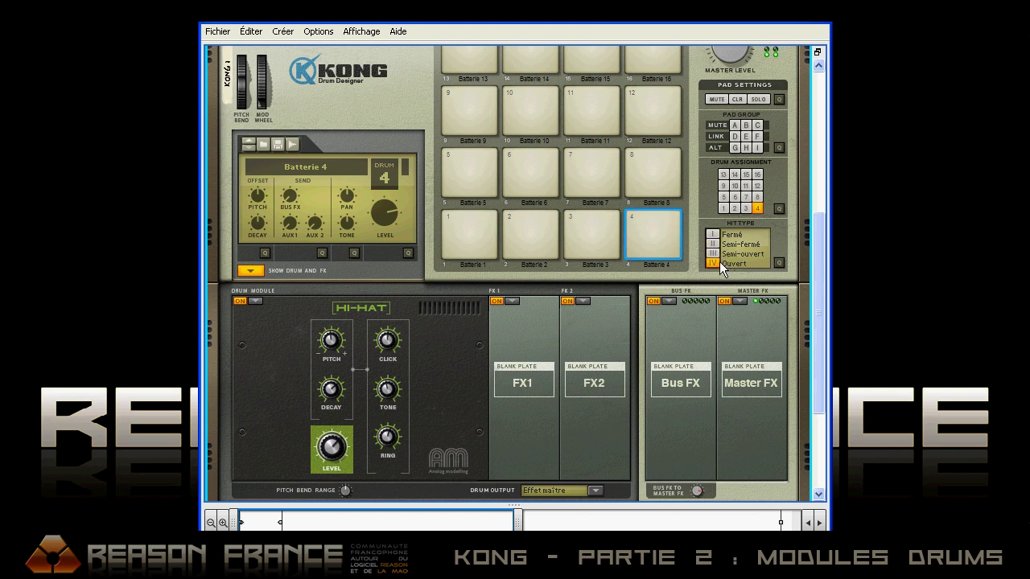
pyautogui.moveTo(328, 391); pyautogui.dragTo(330, 440)
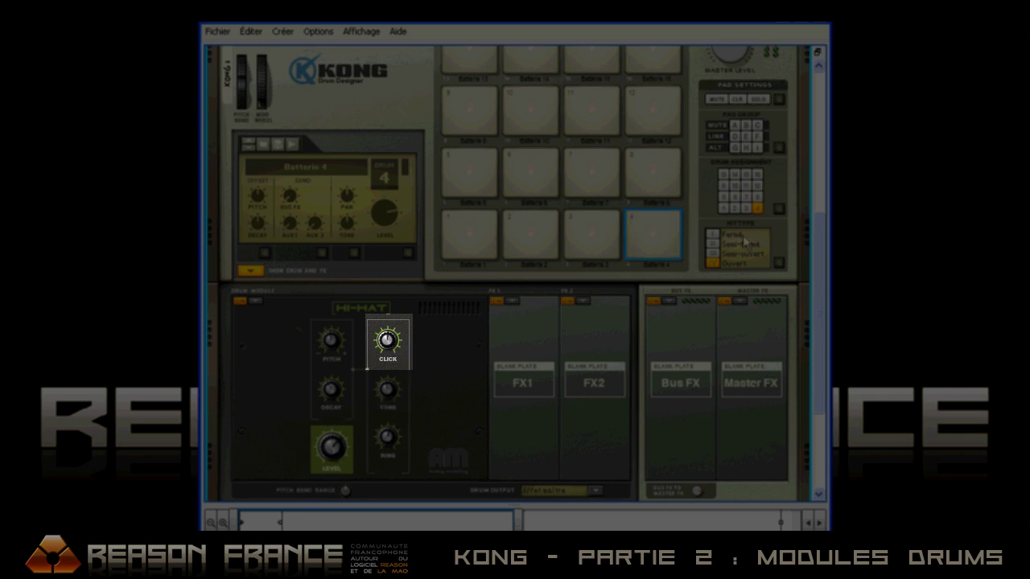
# Sweep the hi-hat's Click down and up, and vary its Tone between low and high values, ending at about 56.
pyautogui.moveTo(397, 346); pyautogui.dragTo(394, 463)
pyautogui.moveTo(388, 342); pyautogui.dragTo(403, 217)
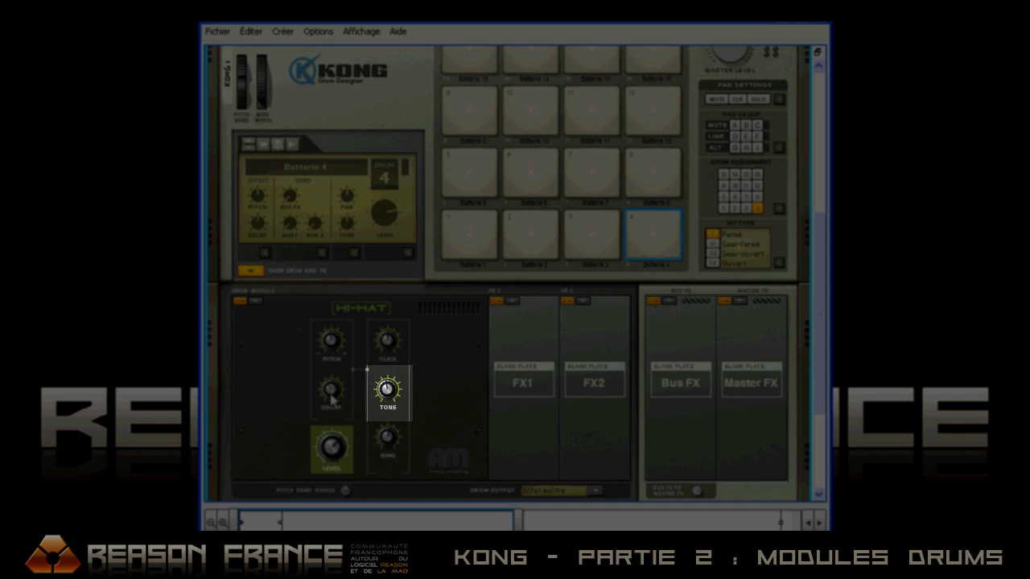
pyautogui.moveTo(385, 394)
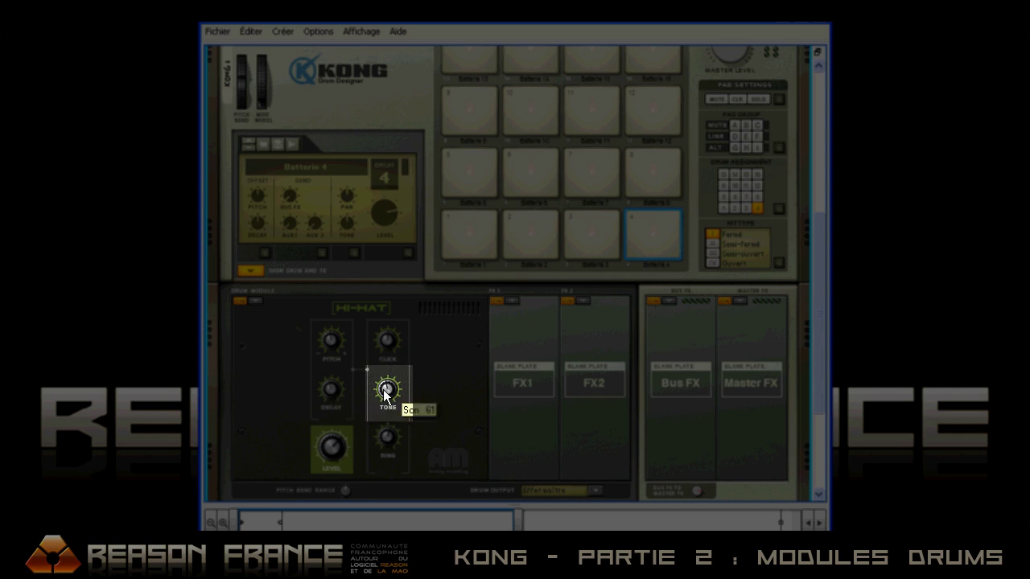
pyautogui.moveTo(386, 393); pyautogui.dragTo(407, 360)
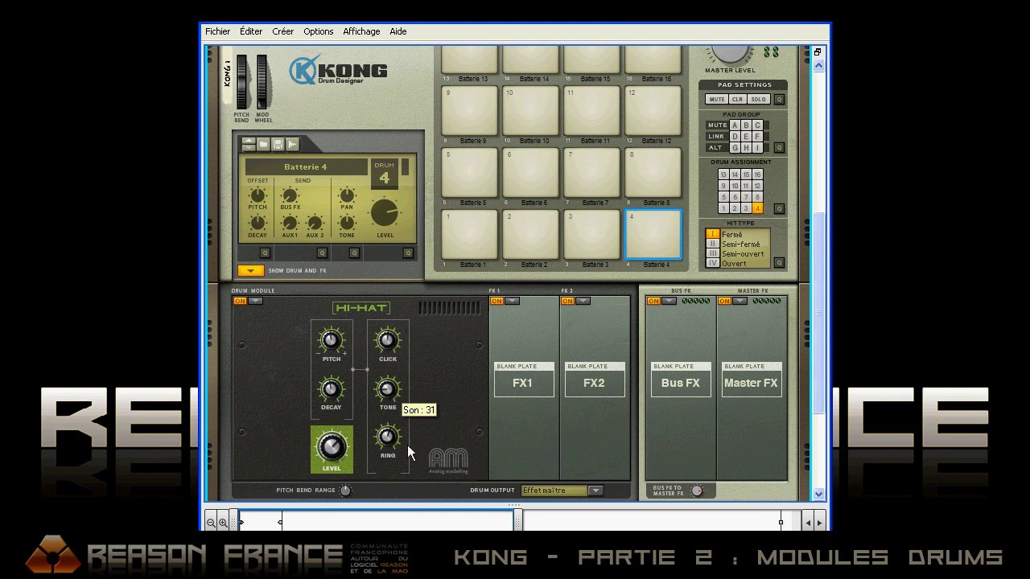
pyautogui.moveTo(409, 483)
pyautogui.mouseDown()
pyautogui.moveTo(407, 306)
pyautogui.moveTo(399, 481)
pyautogui.mouseUp()
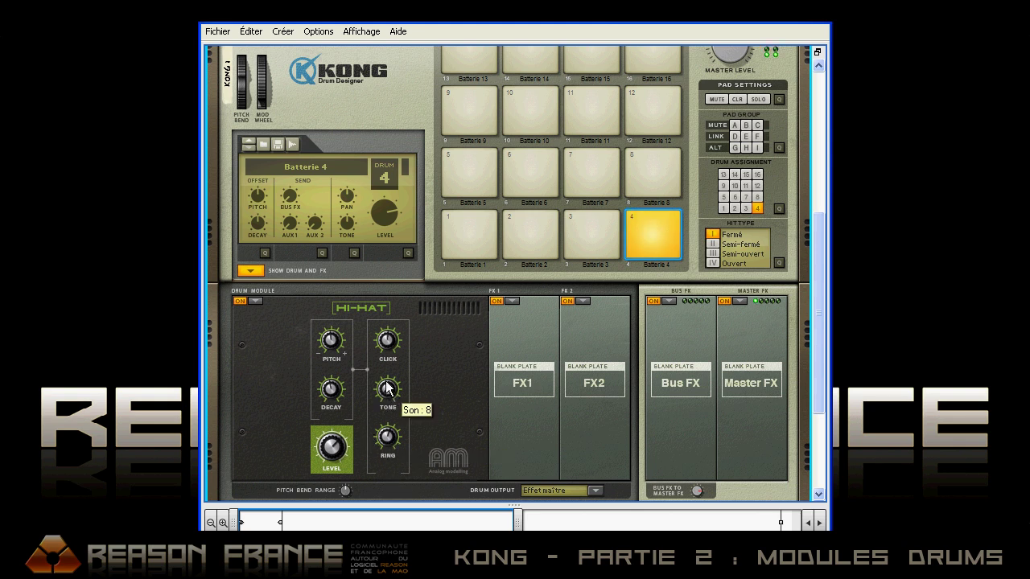
pyautogui.moveTo(389, 356); pyautogui.dragTo(392, 322)
pyautogui.moveTo(381, 394); pyautogui.dragTo(392, 286)
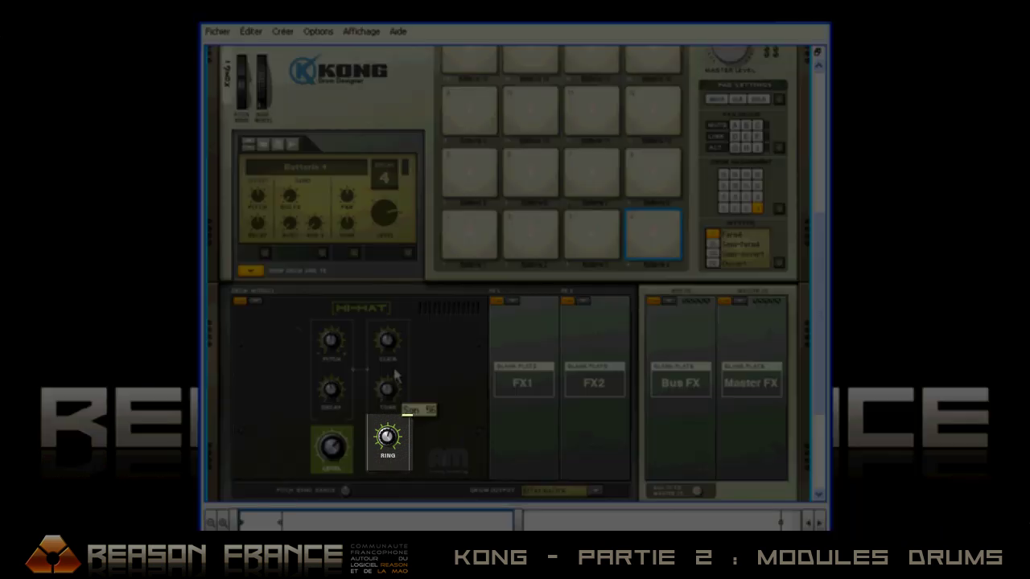
# Sweep the hi-hat's Ring between low and high values to compare how much the sound resonates.
pyautogui.moveTo(387, 444)
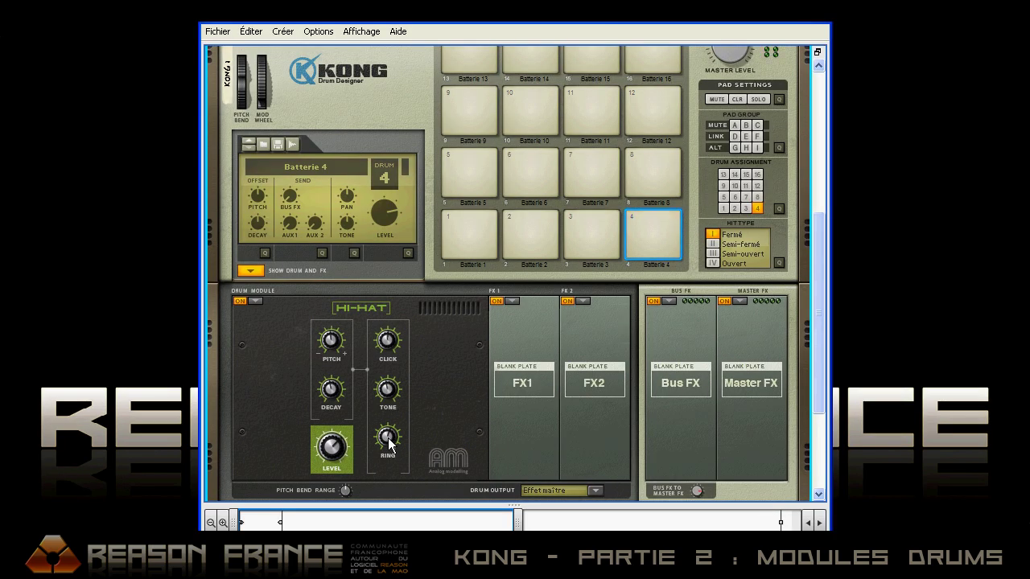
pyautogui.moveTo(389, 438); pyautogui.dragTo(413, 499)
pyautogui.moveTo(423, 349); pyautogui.dragTo(377, 336)
pyautogui.moveTo(388, 439); pyautogui.dragTo(387, 499)
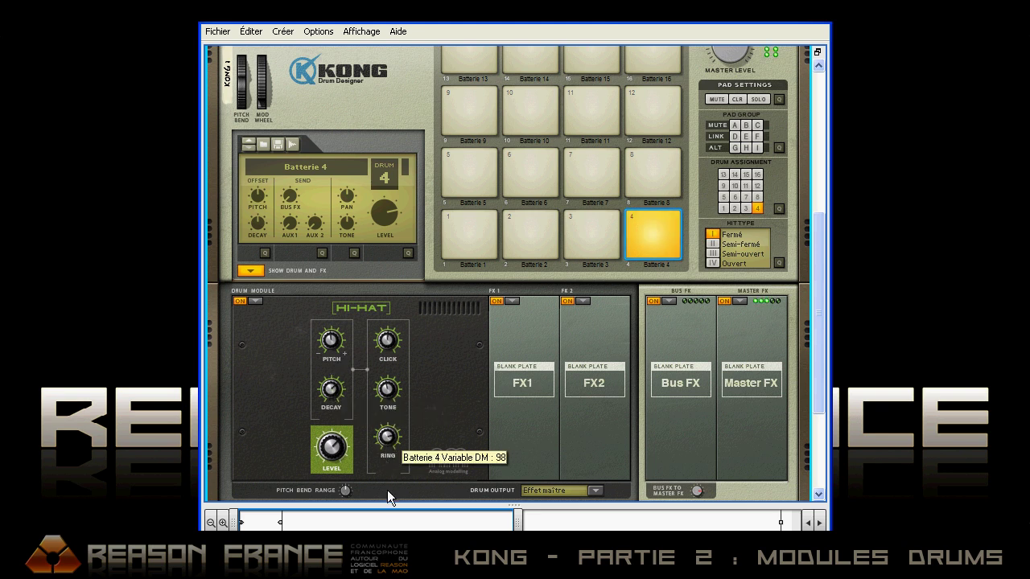
pyautogui.moveTo(388, 539); pyautogui.dragTo(387, 578)
pyautogui.moveTo(392, 445); pyautogui.dragTo(411, 405)
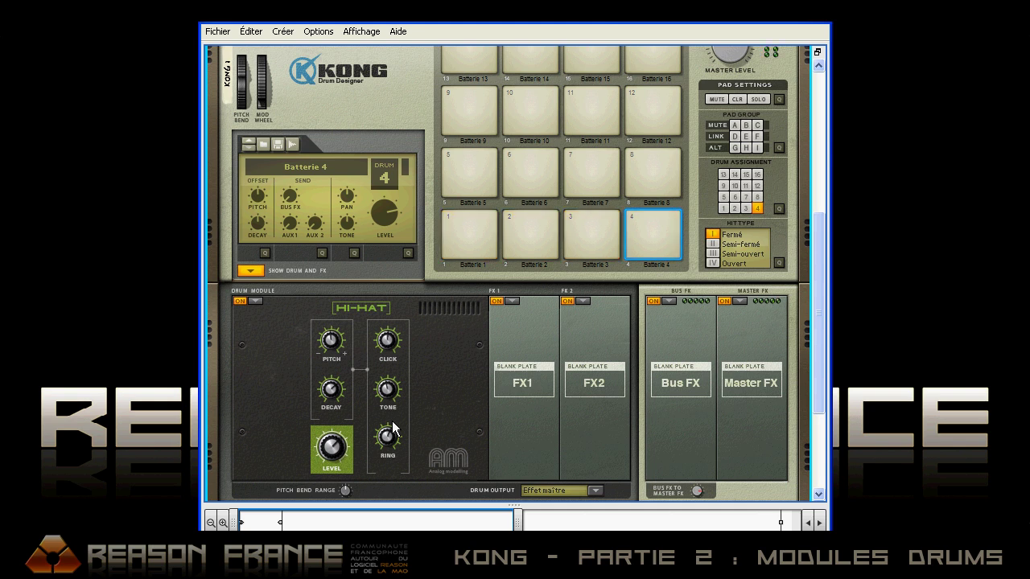
# Look through the effects available for the drum's FX 1 slot and the destinations available for its output.
pyautogui.click(511, 301)
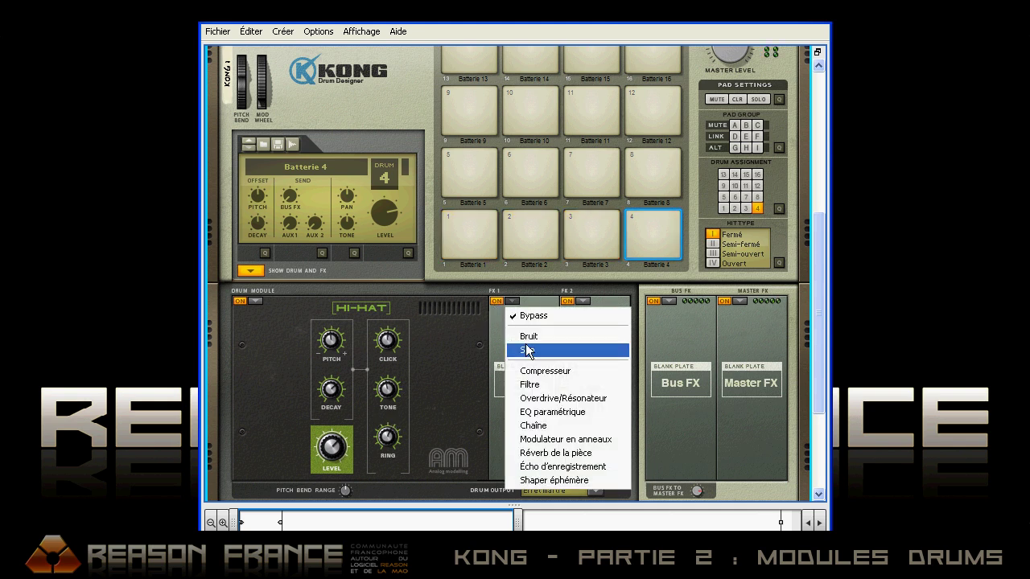
pyautogui.click(541, 293)
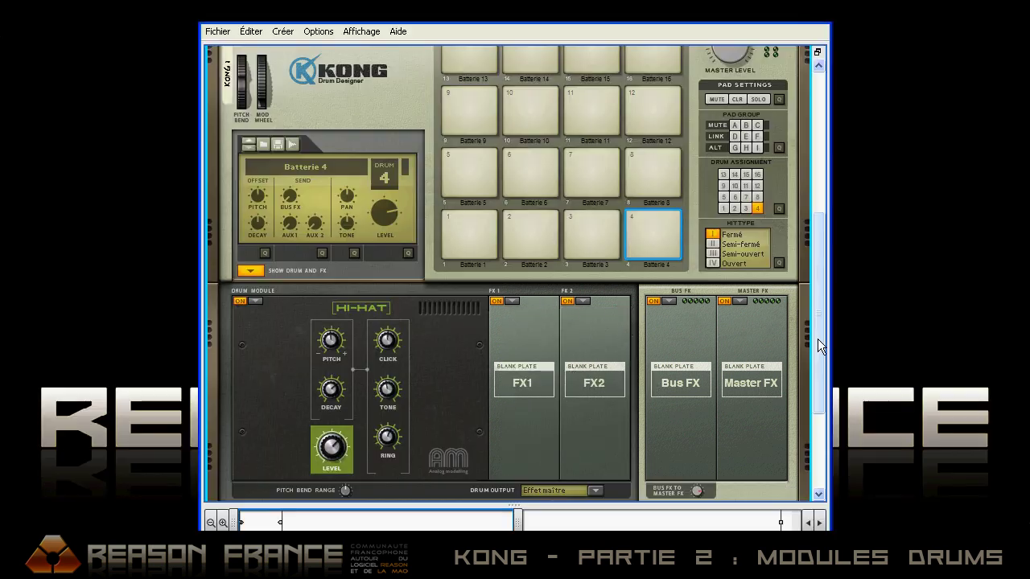
pyautogui.moveTo(817, 339); pyautogui.dragTo(591, 394)
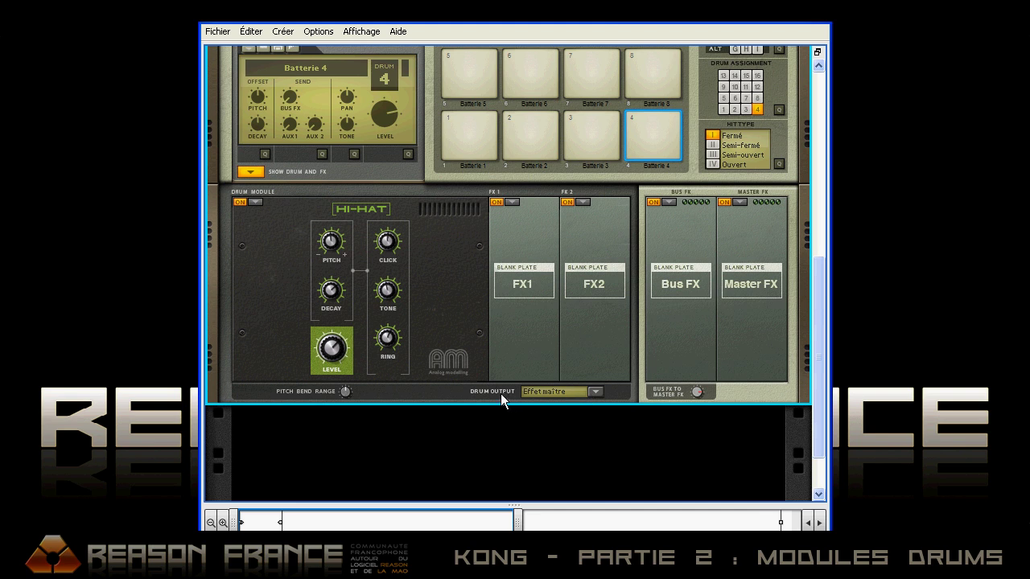
pyautogui.click(595, 392)
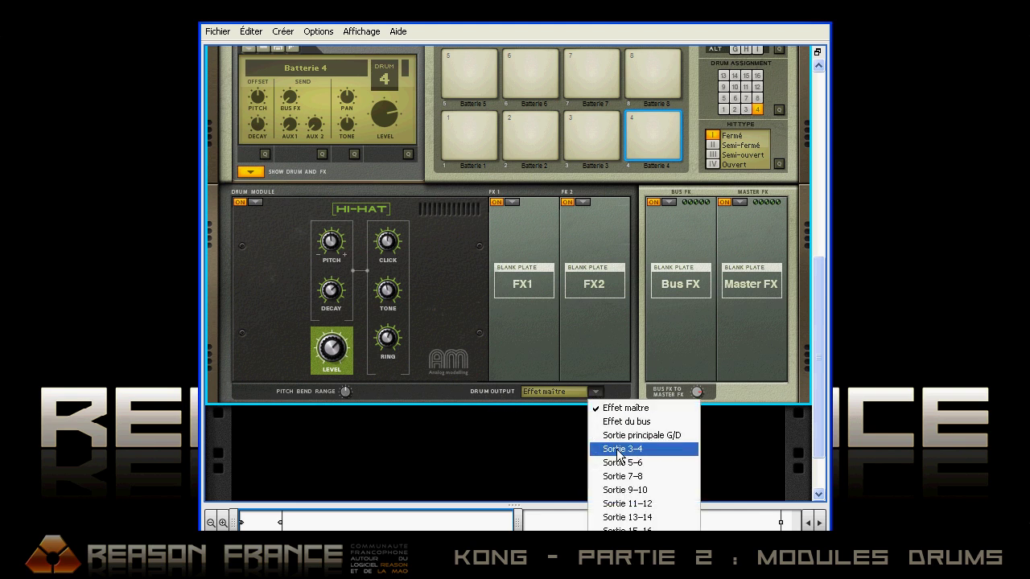
pyautogui.click(541, 442)
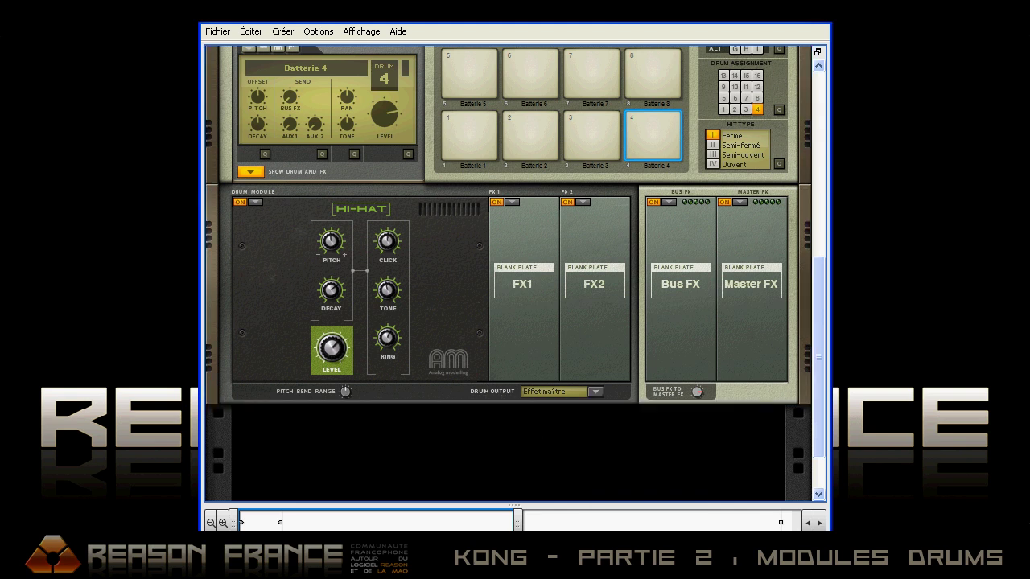